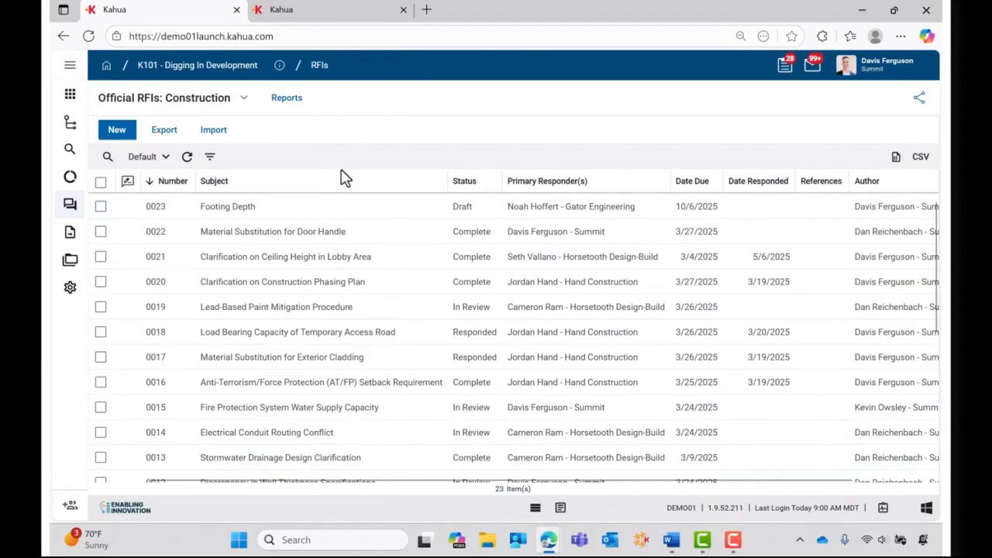
# Step: View the available RFI log views, then search all RFIs for "concrete" and close the search
pyautogui.click(143, 164)
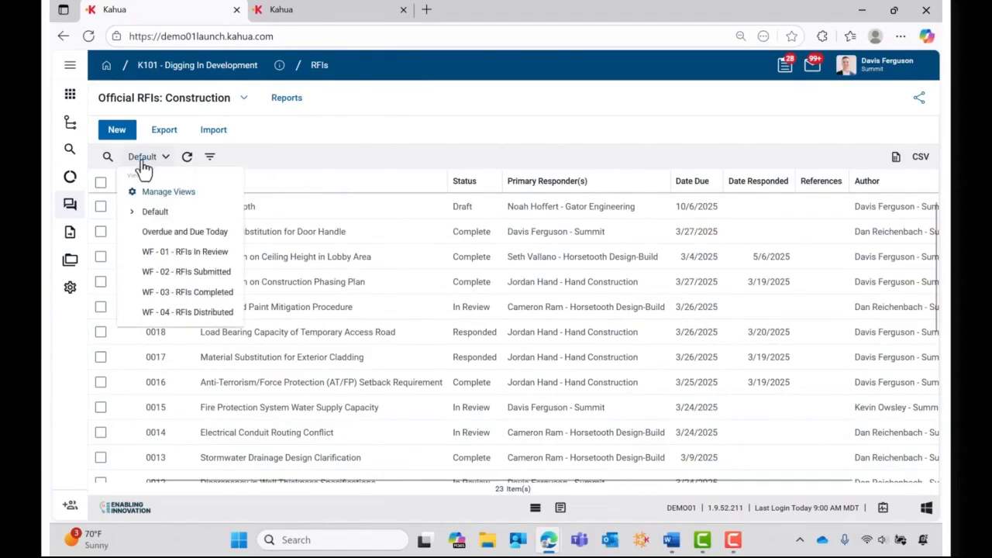
pyautogui.click(143, 164)
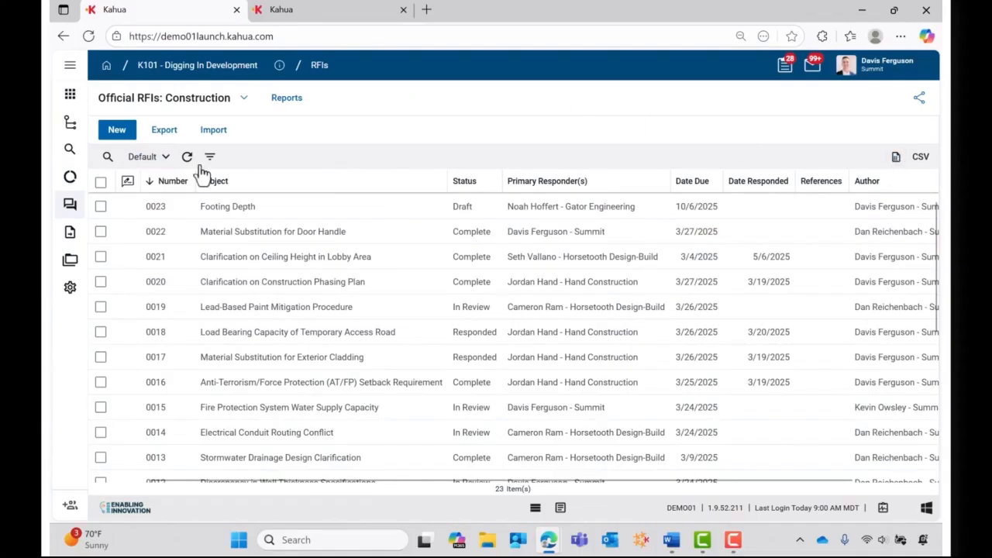
pyautogui.click(108, 157)
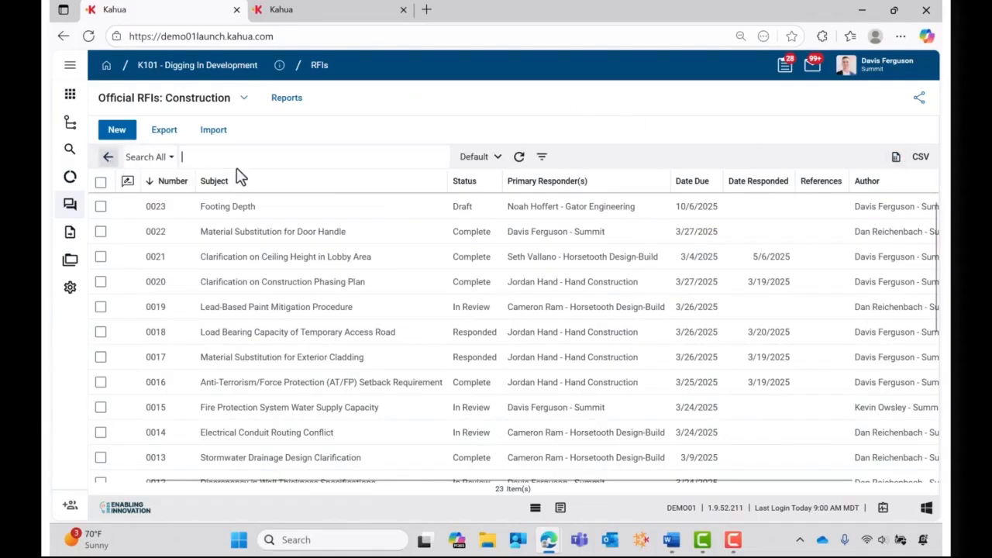
pyautogui.write('concrete')
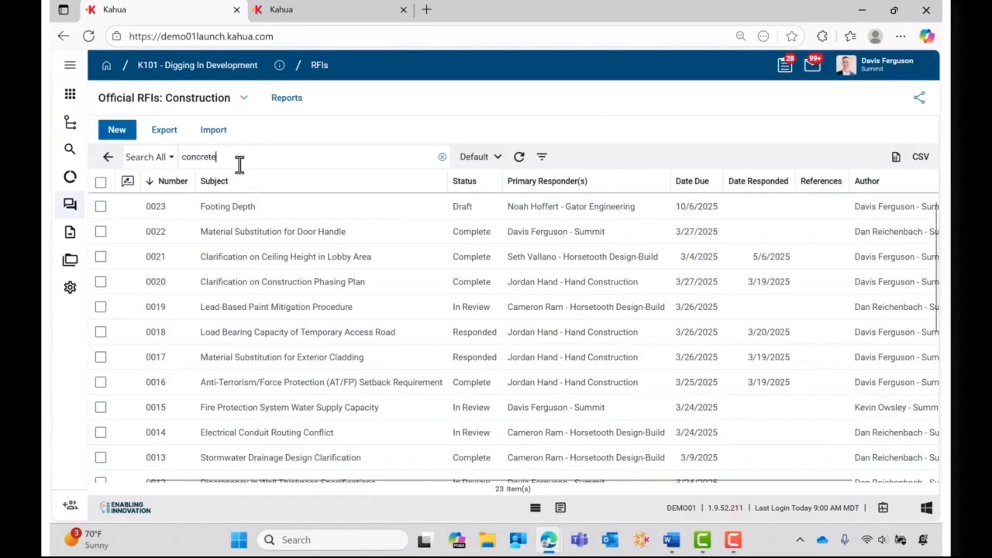
pyautogui.press('Return')
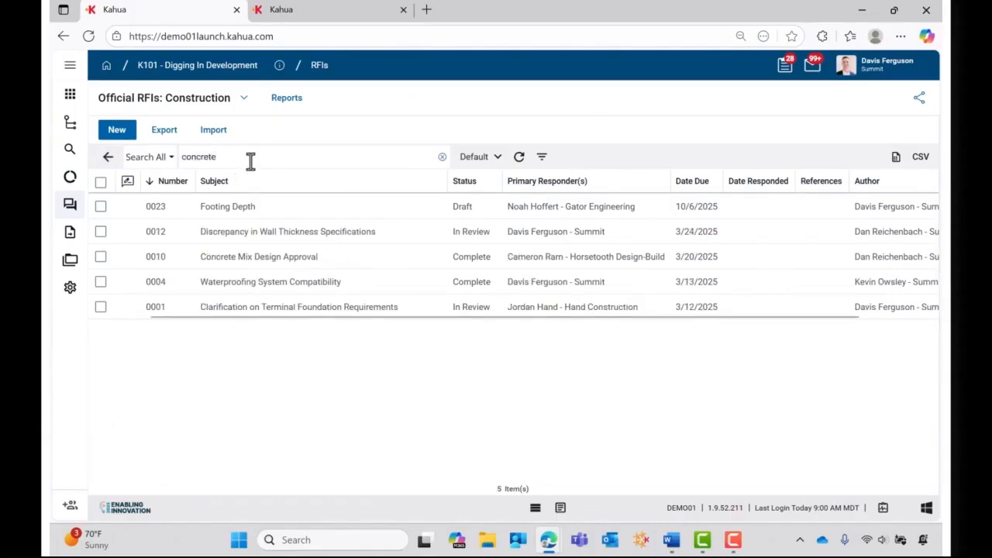
pyautogui.click(108, 158)
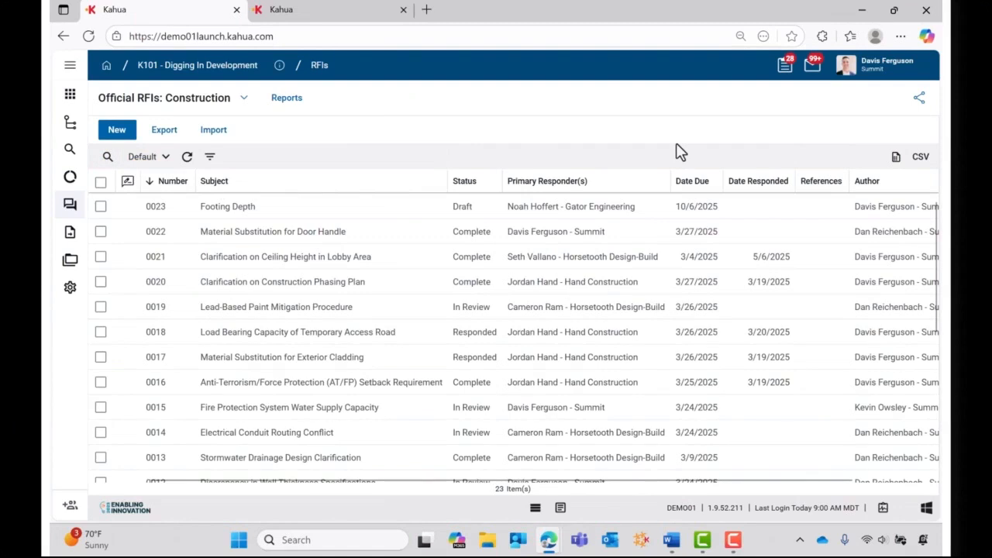
# Step: Select RFIs 0019 through 0023 in the log and open them for multi-editing
pyautogui.click(101, 206)
pyautogui.click(101, 231)
pyautogui.click(101, 257)
pyautogui.click(100, 281)
pyautogui.click(100, 307)
pyautogui.click(223, 134)
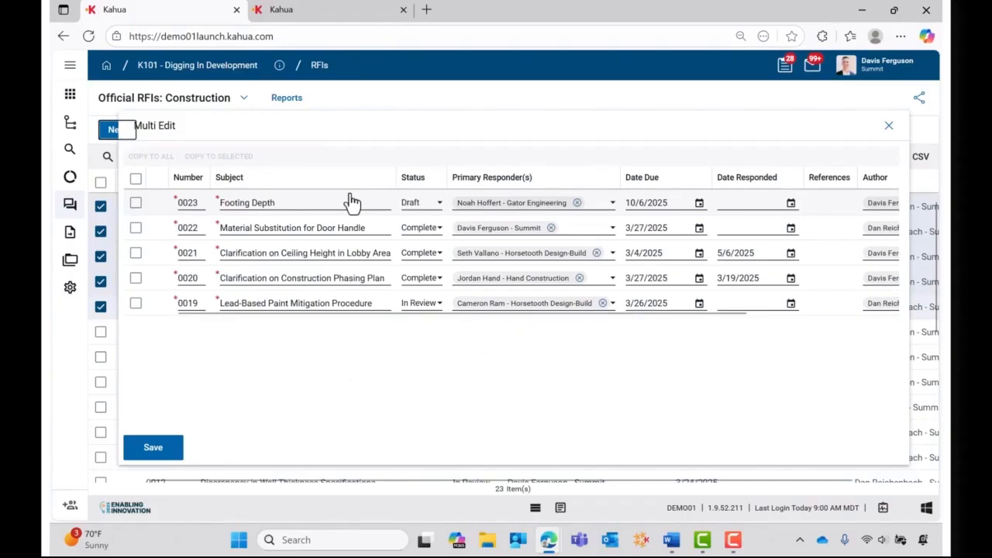
# Step: Set RFI 0023's due date to 10/9/2025 and copy it to all RFIs in the multi-edit
pyautogui.click(700, 204)
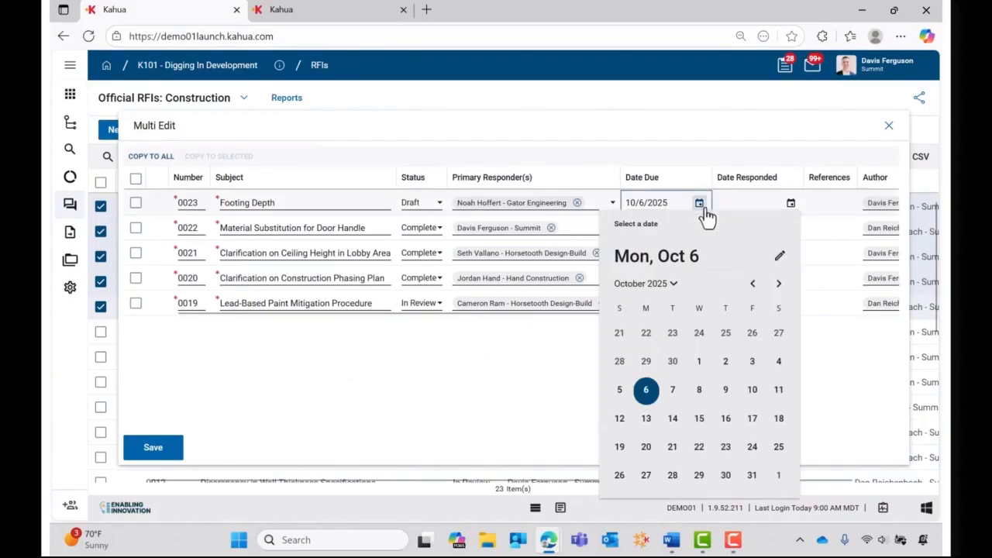
pyautogui.click(726, 390)
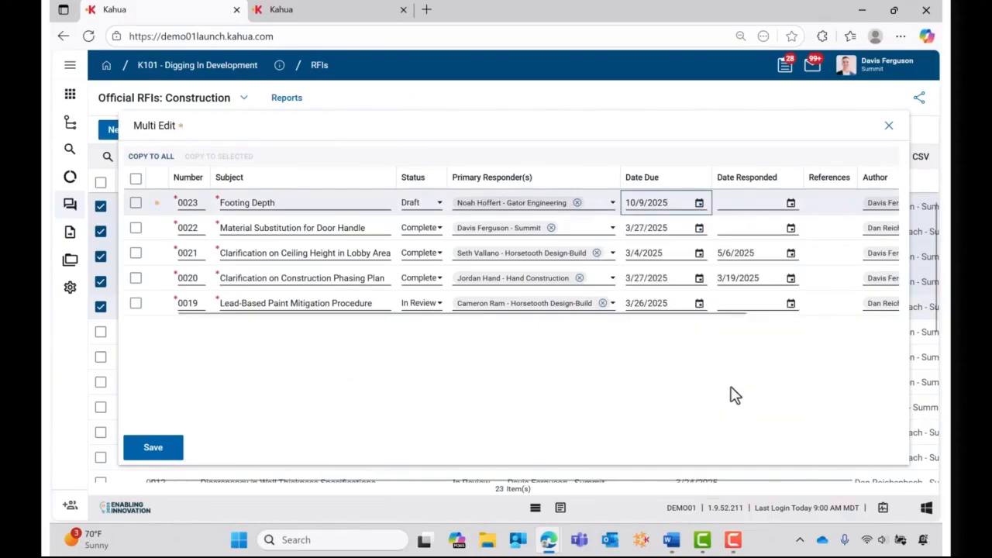
pyautogui.click(163, 159)
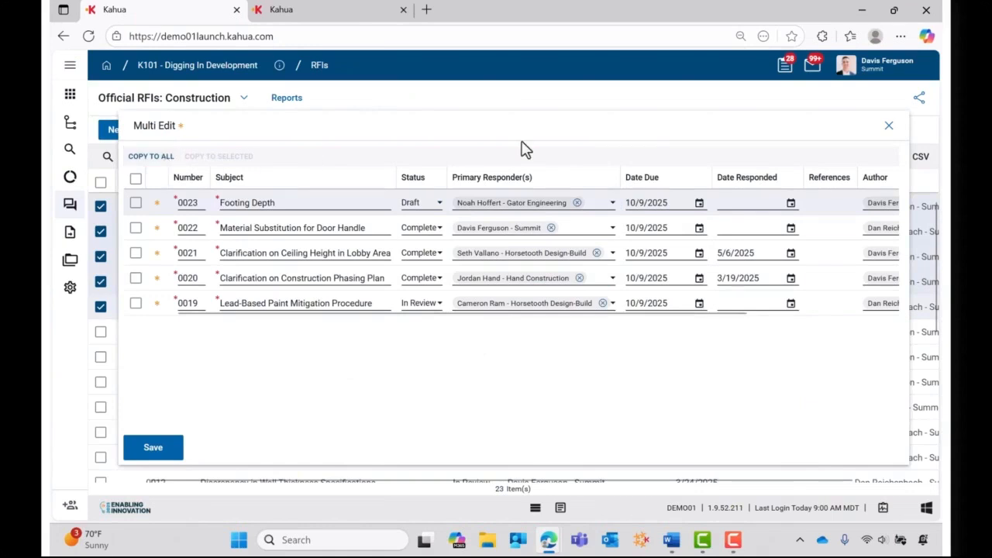
# Step: Discard the unsaved multi-edit changes and deselect all RFIs in the log
pyautogui.click(889, 126)
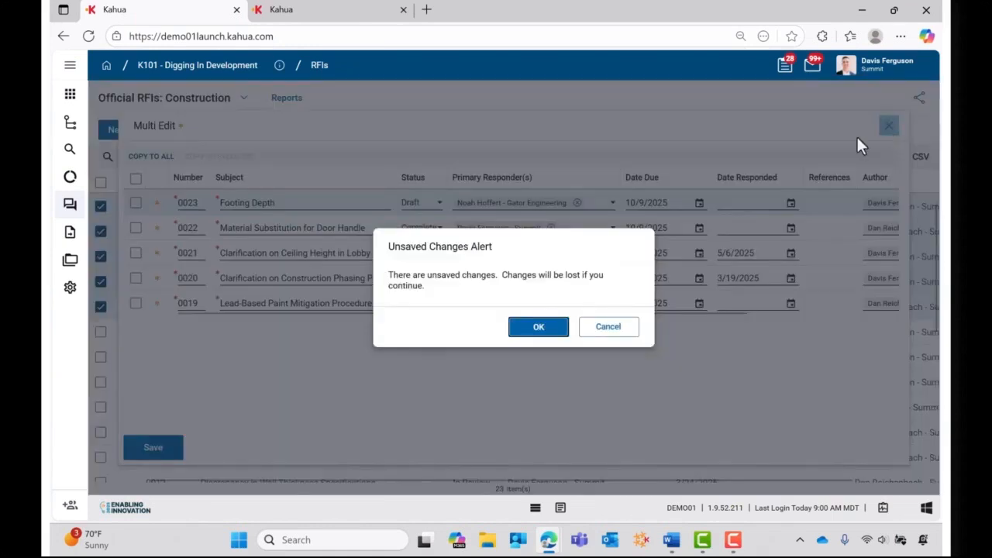
pyautogui.click(546, 334)
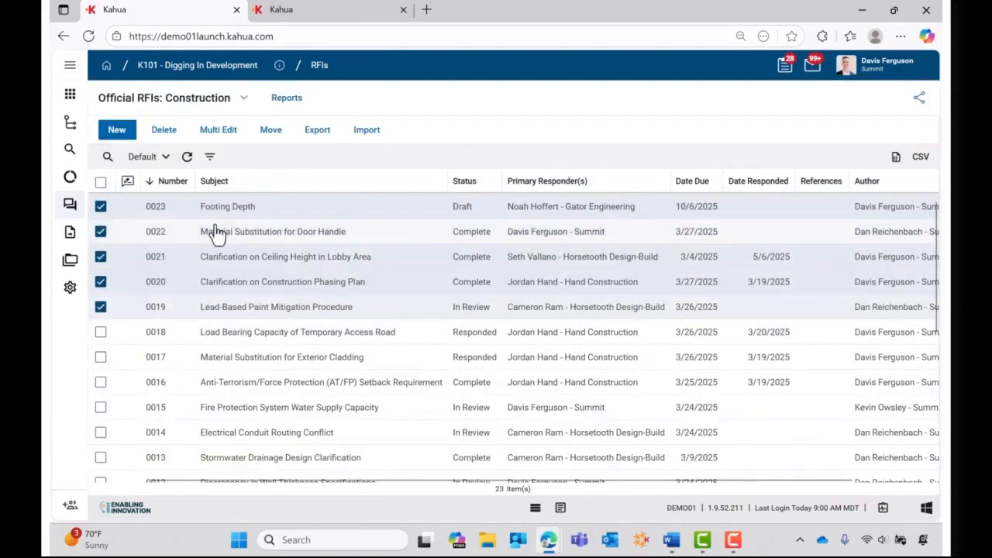
pyautogui.click(100, 182)
pyautogui.click(100, 182)
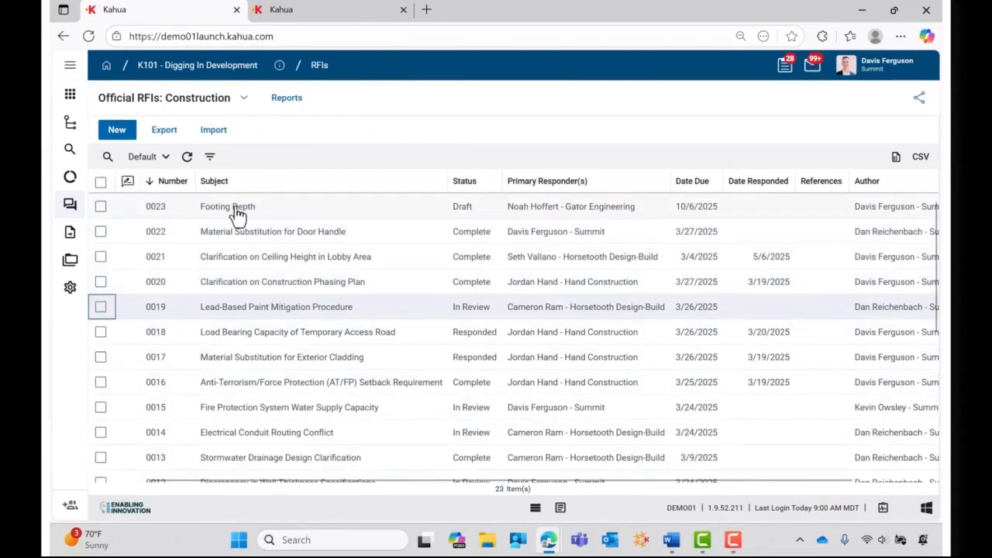
# Step: Open RFI 0023, Footing Depth, in edit mode and look over its sections
pyautogui.click(238, 208)
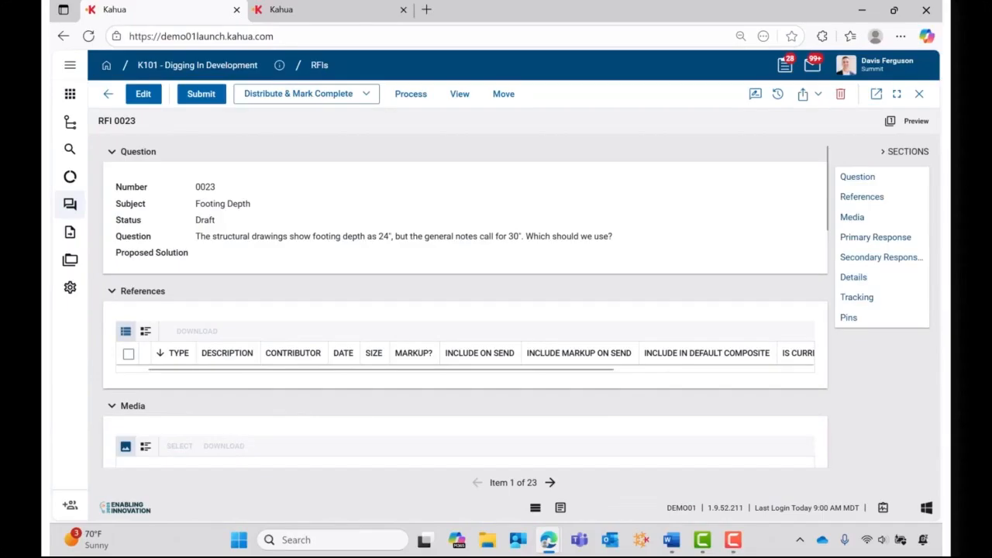
pyautogui.click(145, 96)
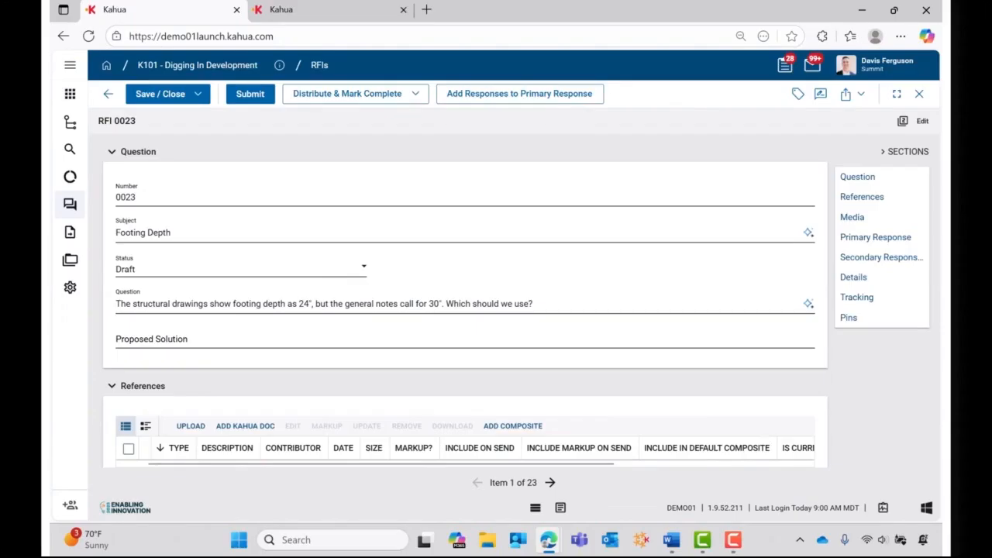
pyautogui.scroll(-3, 503, 250)
pyautogui.scroll(-1, 503, 251)
pyautogui.scroll(4, 500, 248)
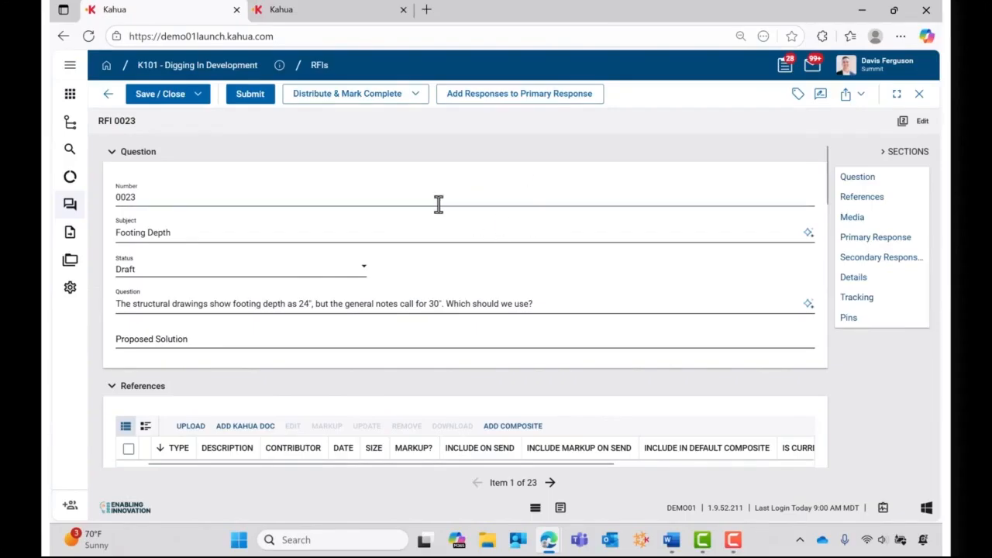
# Step: Attach "A101A - ARCHITECTURAL PLAN -FIRST & SECOND FLOORS" from the local Documents folder to the RFI's references
pyautogui.scroll(-3, 439, 204)
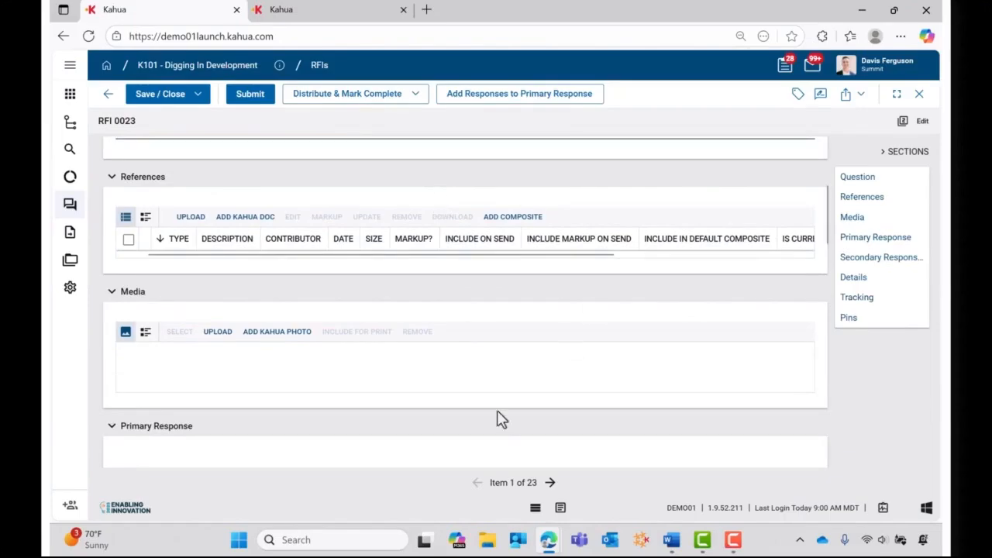
pyautogui.click(486, 552)
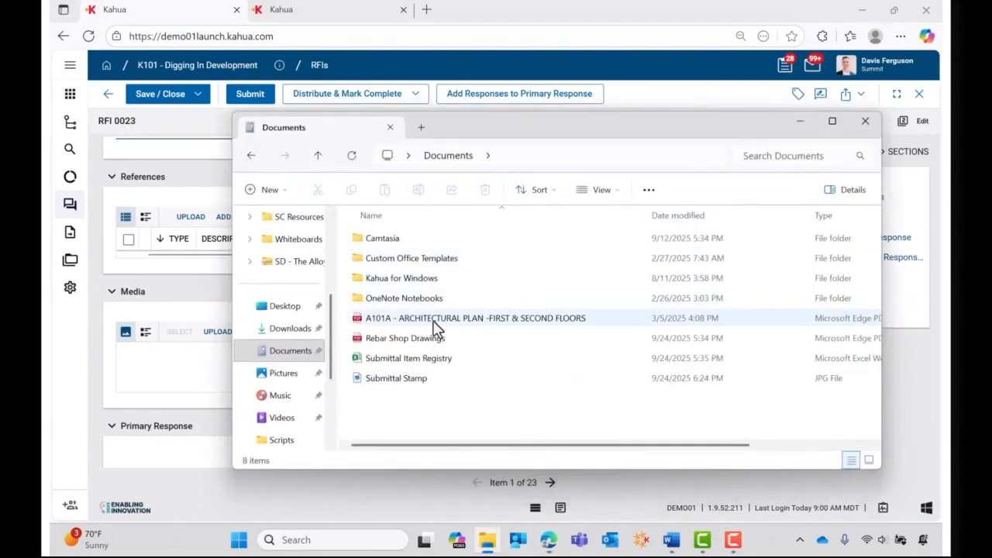
pyautogui.moveTo(436, 326); pyautogui.dragTo(149, 231)
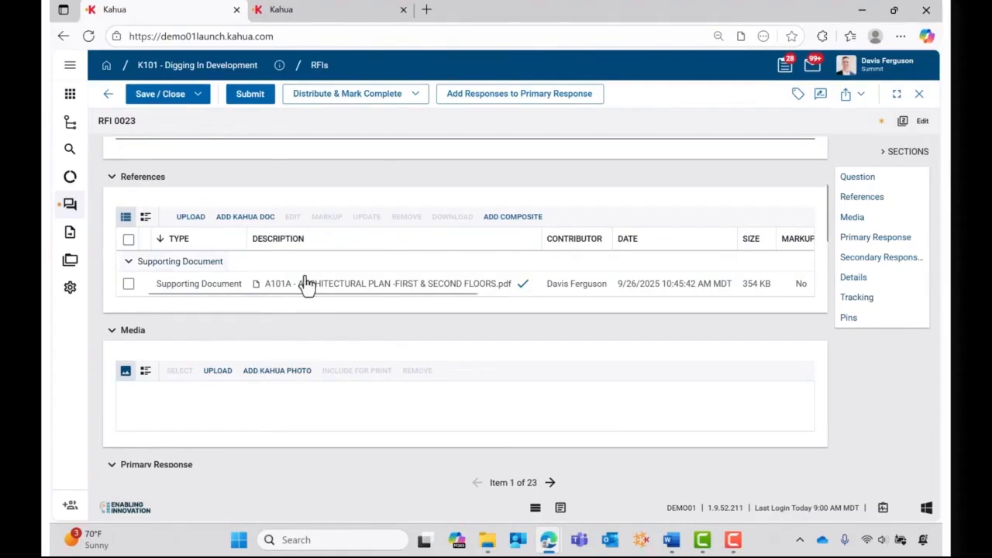
# Step: Add the Kahua photos 1.jpg and 1757941368510.jpg to the RFI's Media section
pyautogui.click(277, 372)
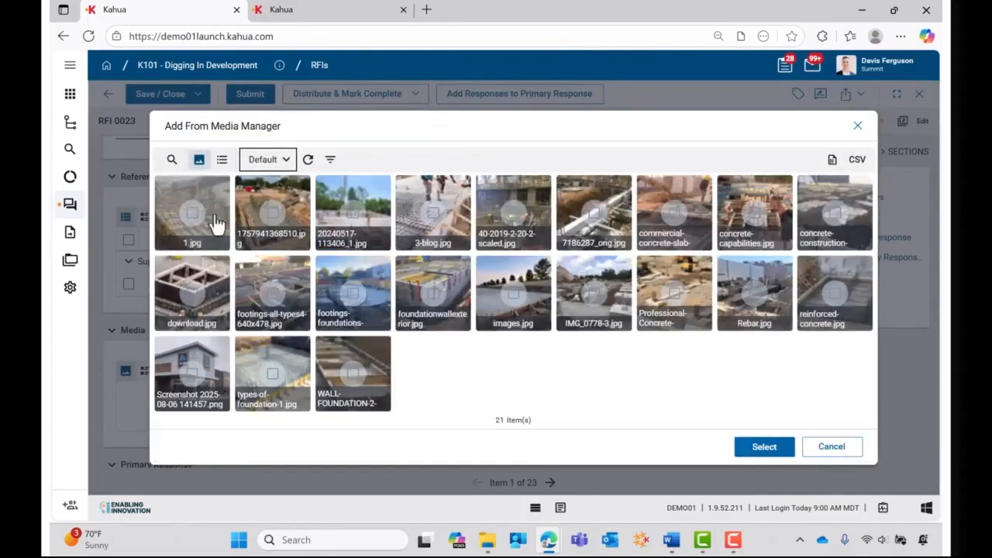
pyautogui.click(193, 213)
pyautogui.click(273, 214)
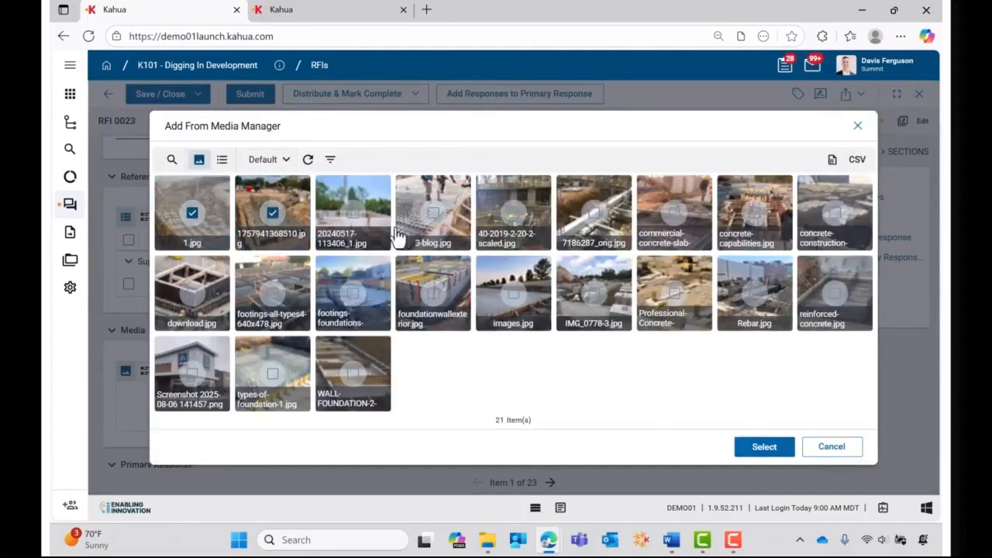
pyautogui.click(765, 448)
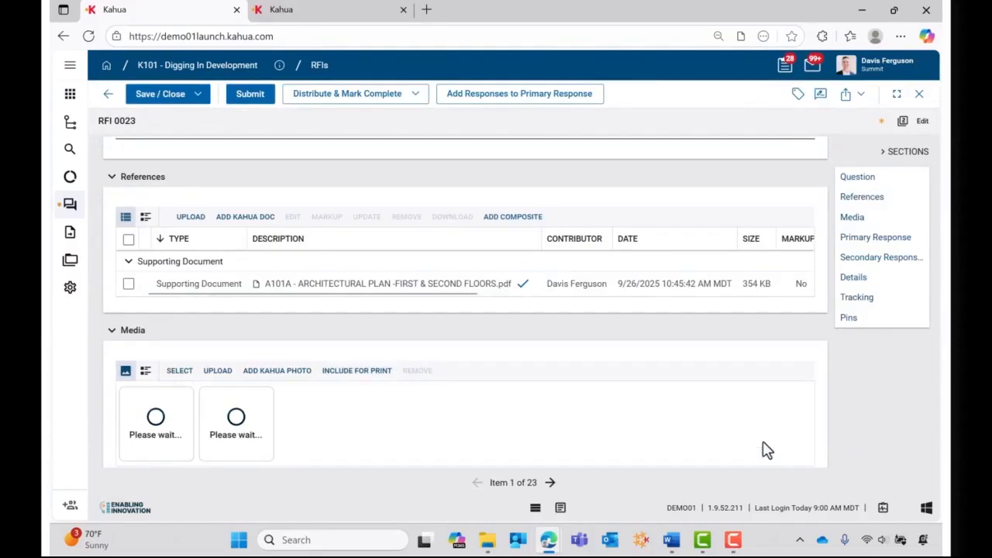
# Step: Remove the primary responder and set the Work Package to 001 Architectural Review
pyautogui.scroll(-5, 589, 401)
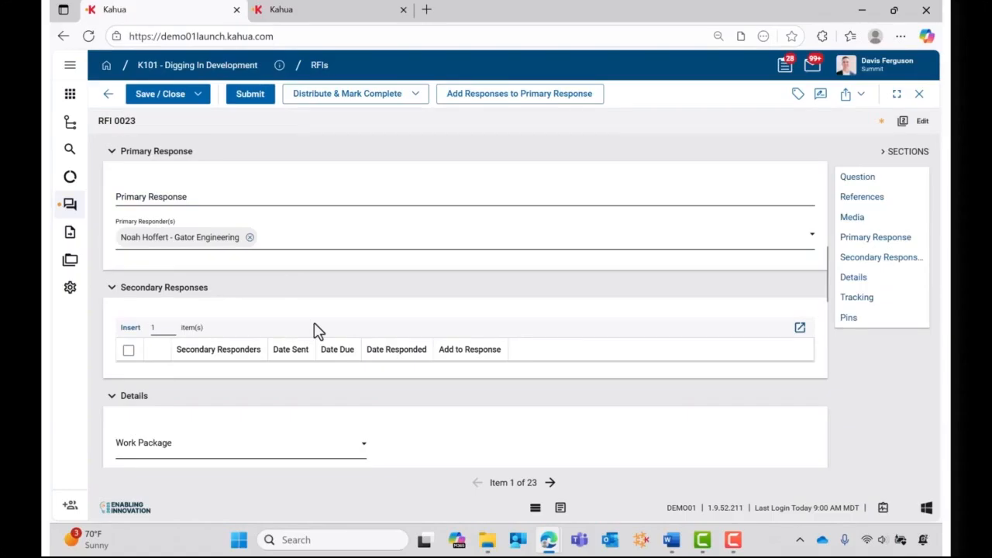
pyautogui.click(249, 237)
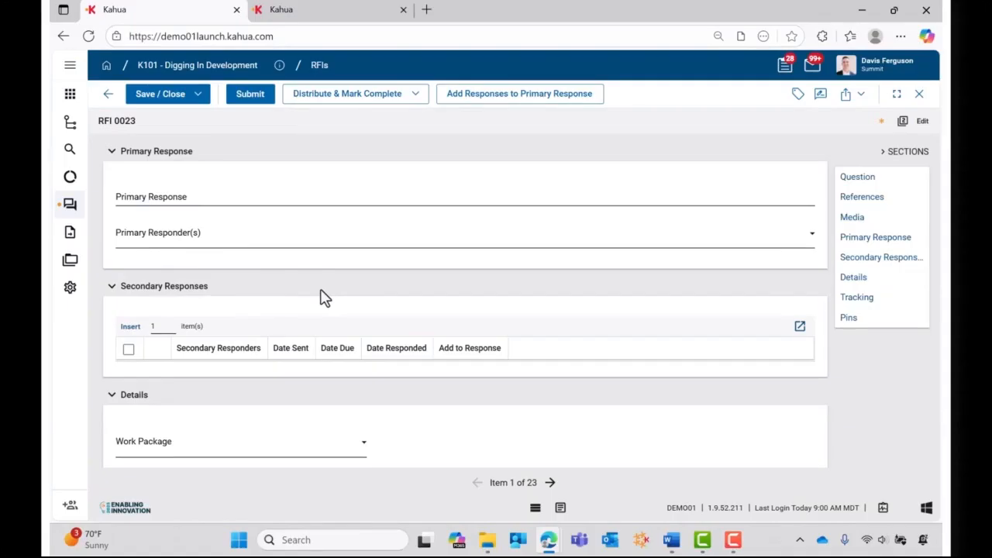
pyautogui.scroll(-1, 279, 320)
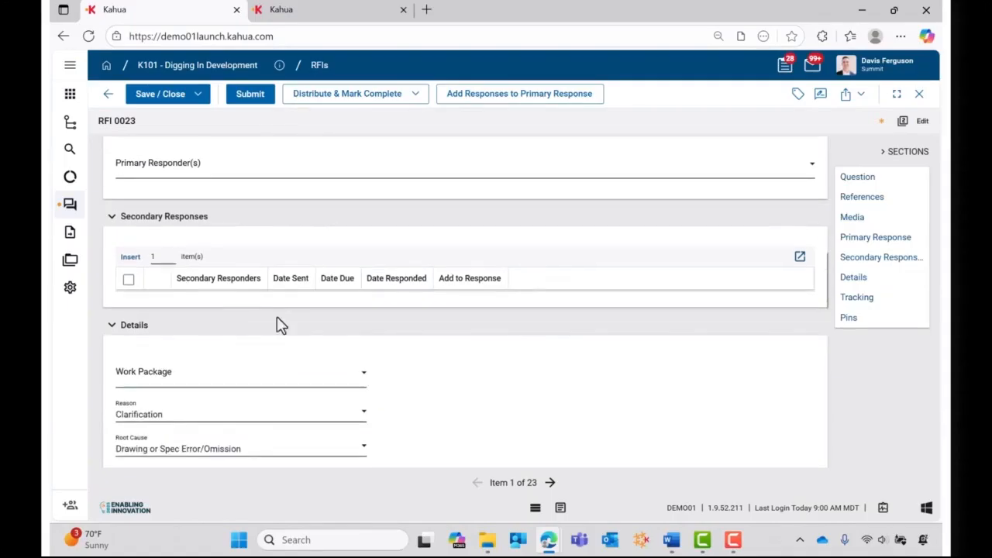
pyautogui.click(315, 382)
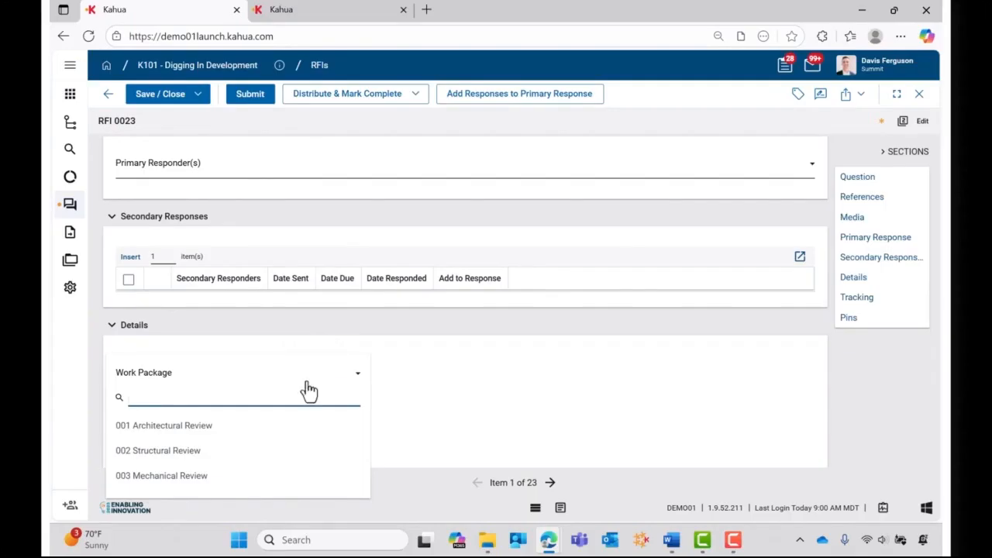
pyautogui.click(208, 438)
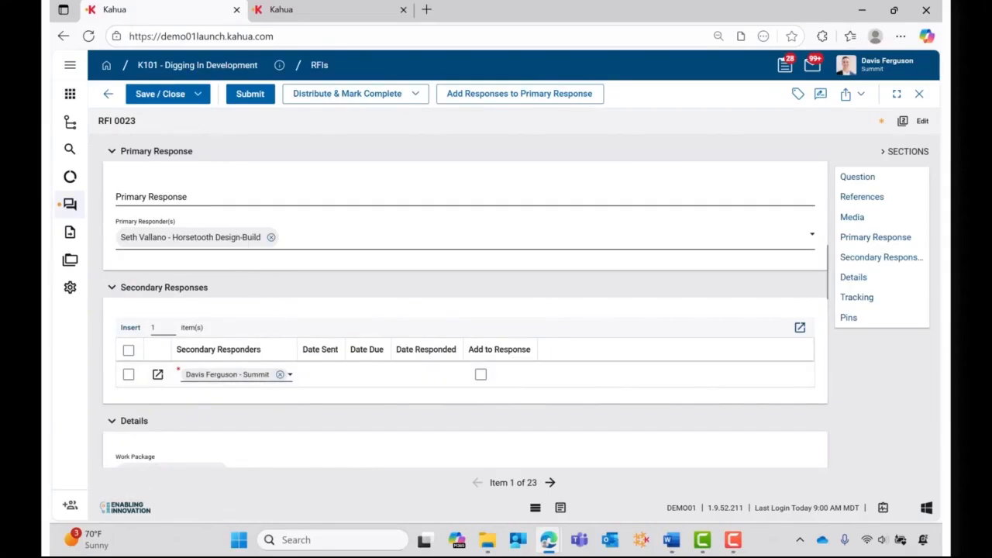
# Step: Check the response distribution in the details, then clear the primary responder and delete the secondary responder row
pyautogui.scroll(-10, 232, 269)
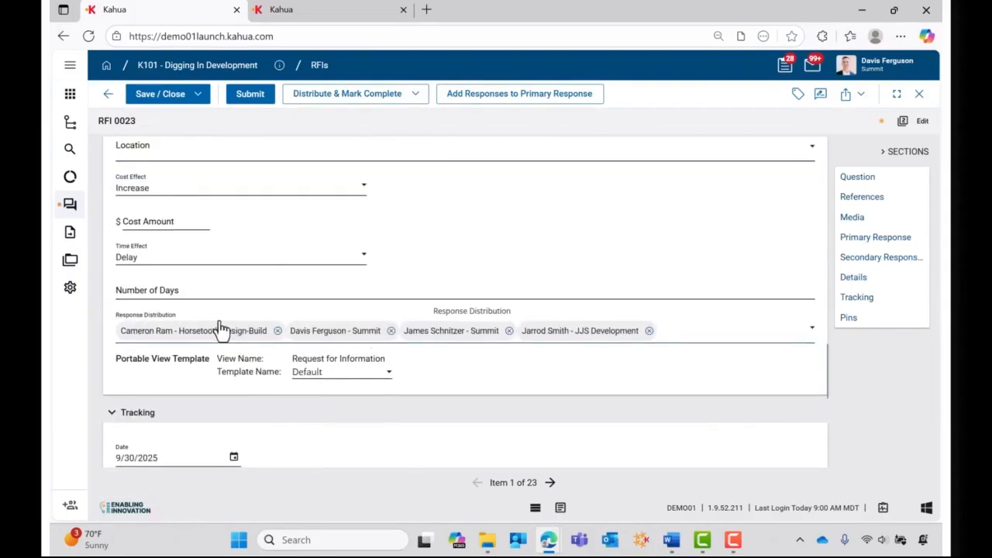
pyautogui.scroll(6, 260, 281)
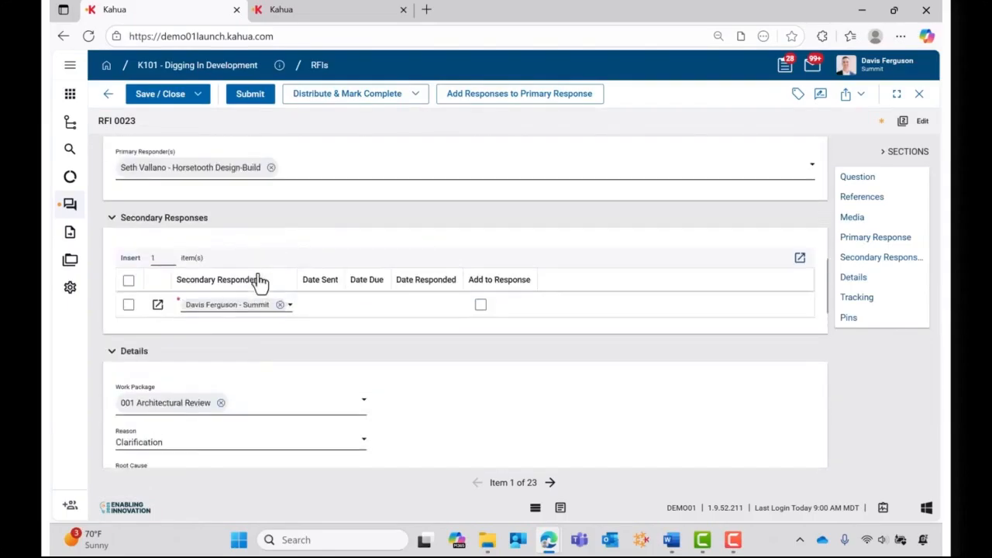
pyautogui.scroll(1, 260, 282)
pyautogui.click(270, 235)
pyautogui.click(128, 373)
pyautogui.click(229, 326)
# Step: Replace the RFI's Work Package with 002 Structural Review
pyautogui.scroll(-3, 230, 318)
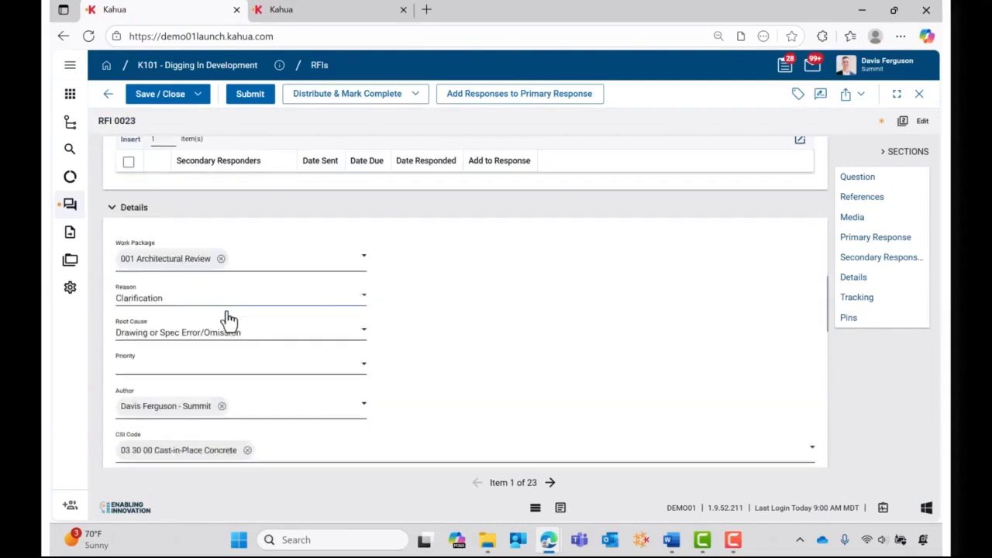
pyautogui.click(221, 237)
pyautogui.click(280, 247)
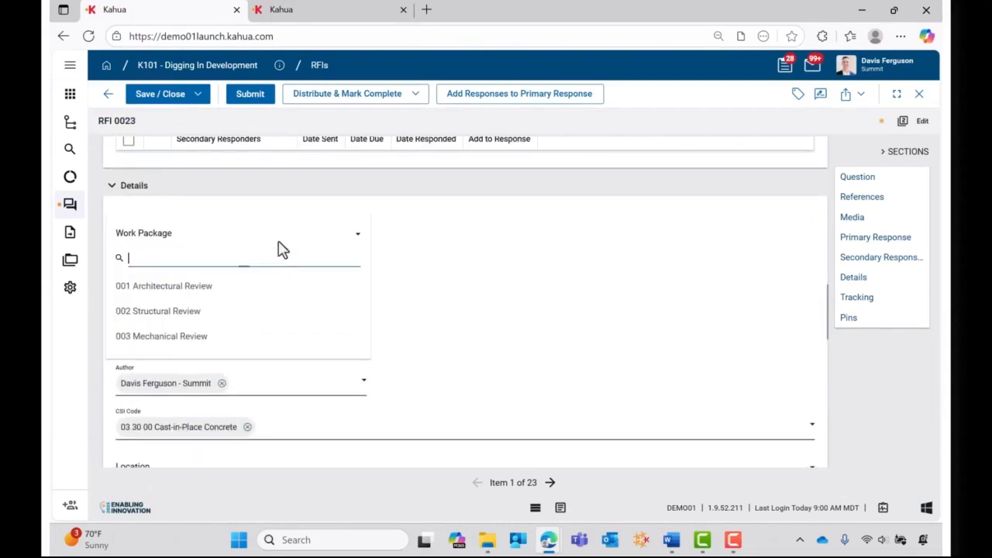
pyautogui.click(187, 313)
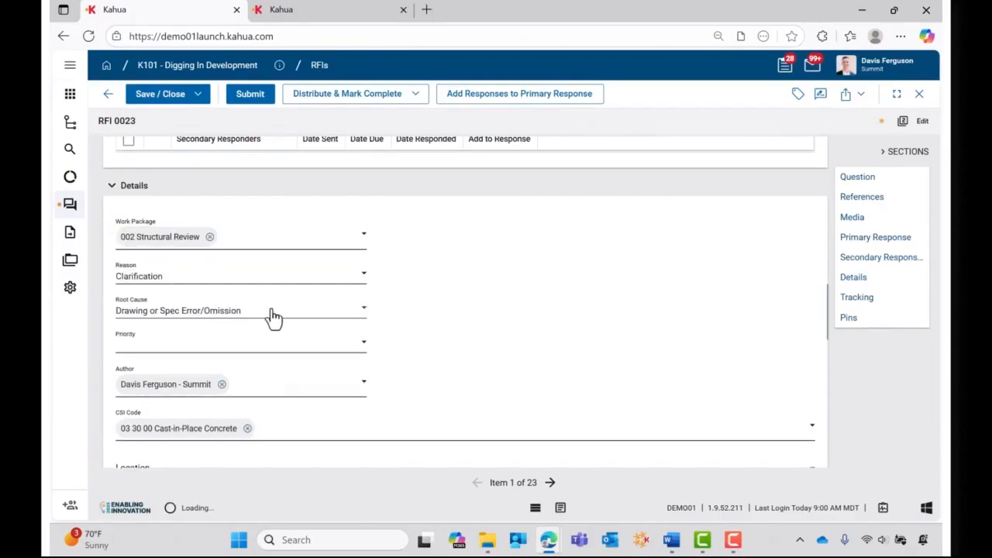
# Step: Replace the primary responder with the first listed Summit contact and the secondary responder with the JJS Development contact
pyautogui.scroll(5, 284, 287)
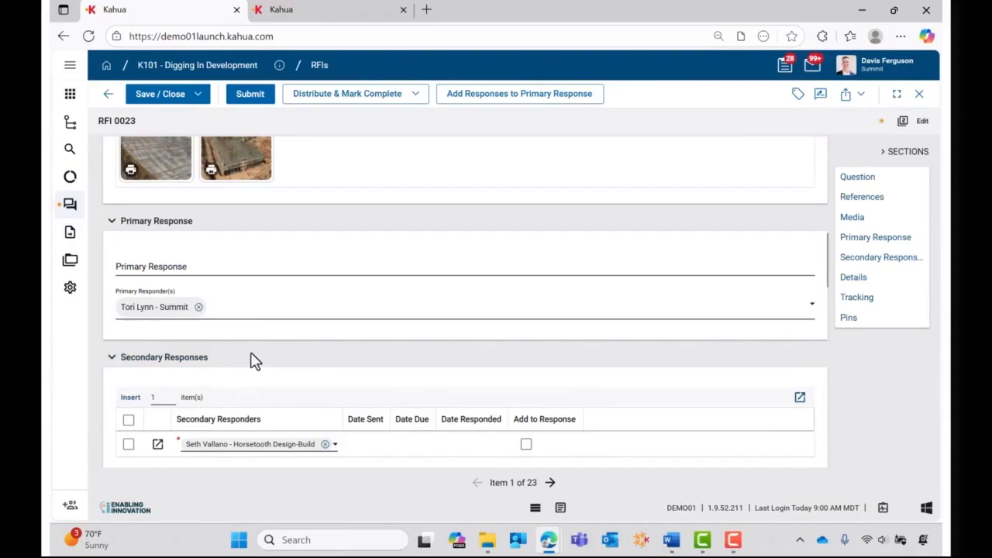
pyautogui.scroll(-1, 257, 355)
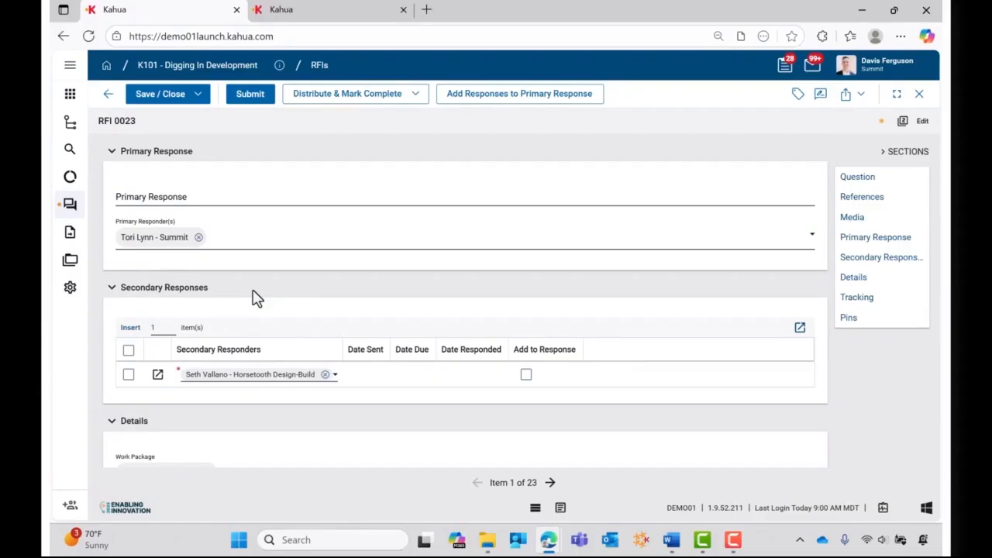
pyautogui.click(198, 237)
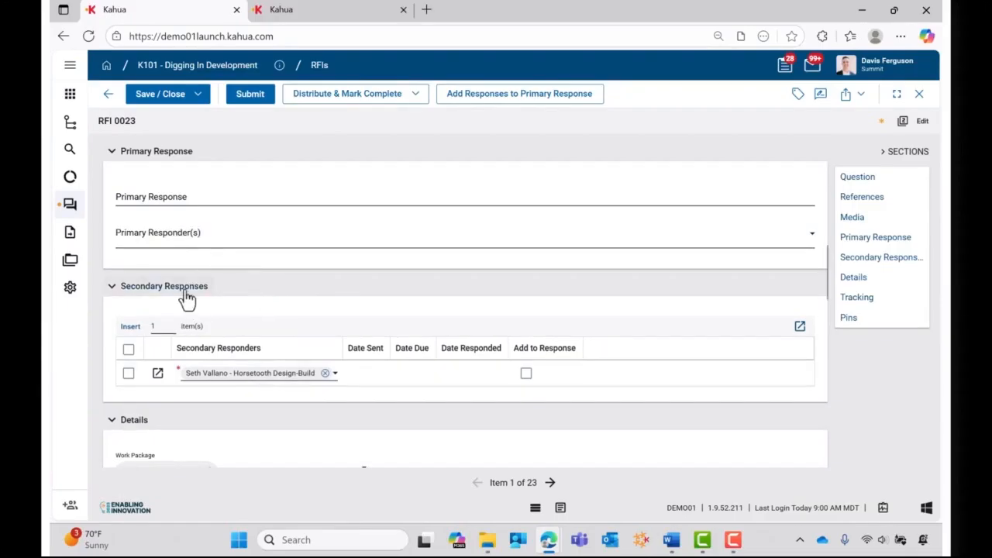
pyautogui.click(326, 374)
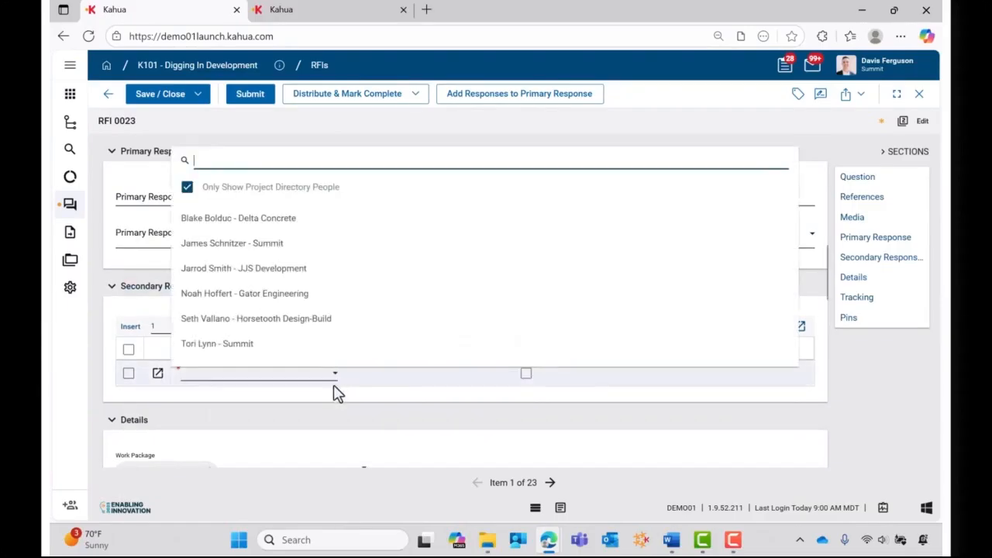
pyautogui.click(239, 270)
pyautogui.click(199, 237)
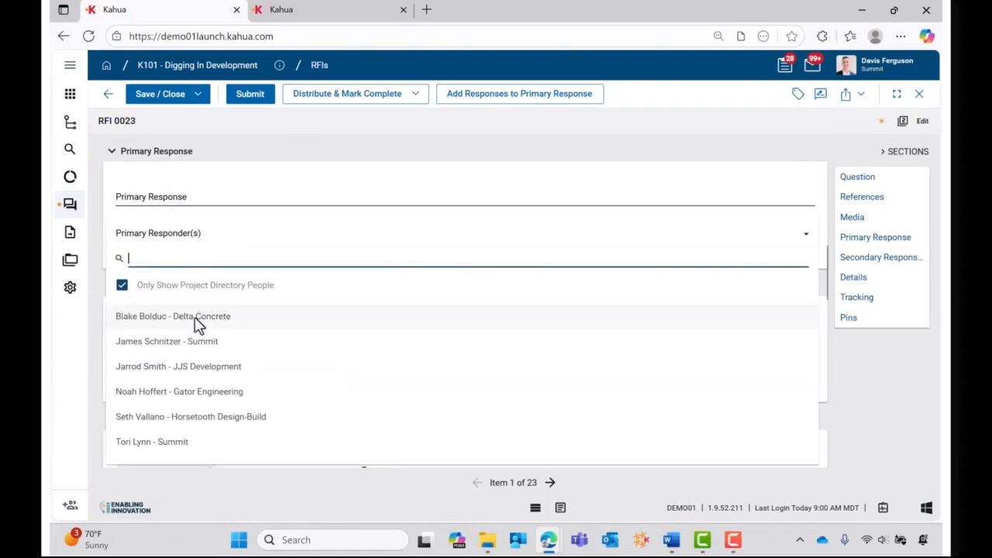
pyautogui.click(183, 346)
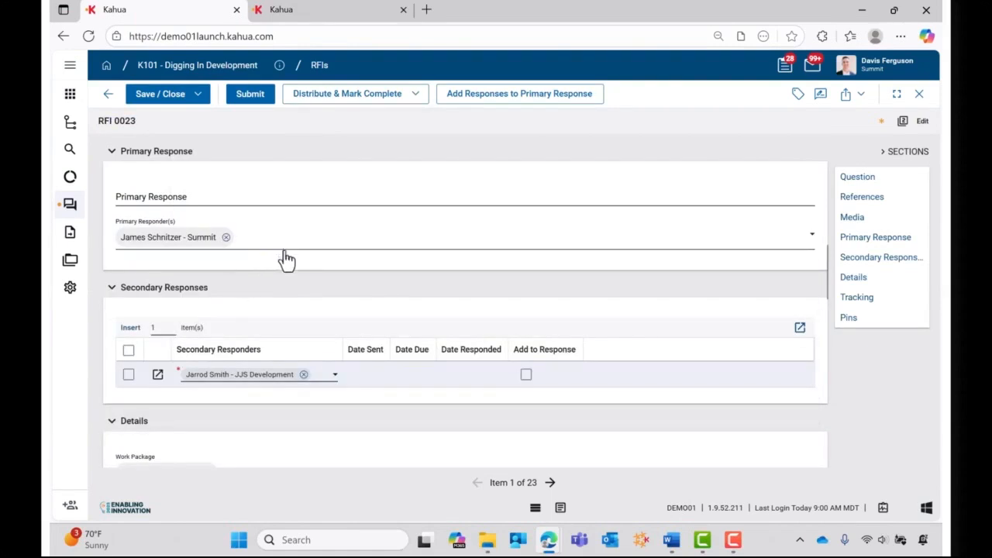
# Step: Submit RFI 0023 for review and check its dates and assignees in the tracking details
pyautogui.click(263, 107)
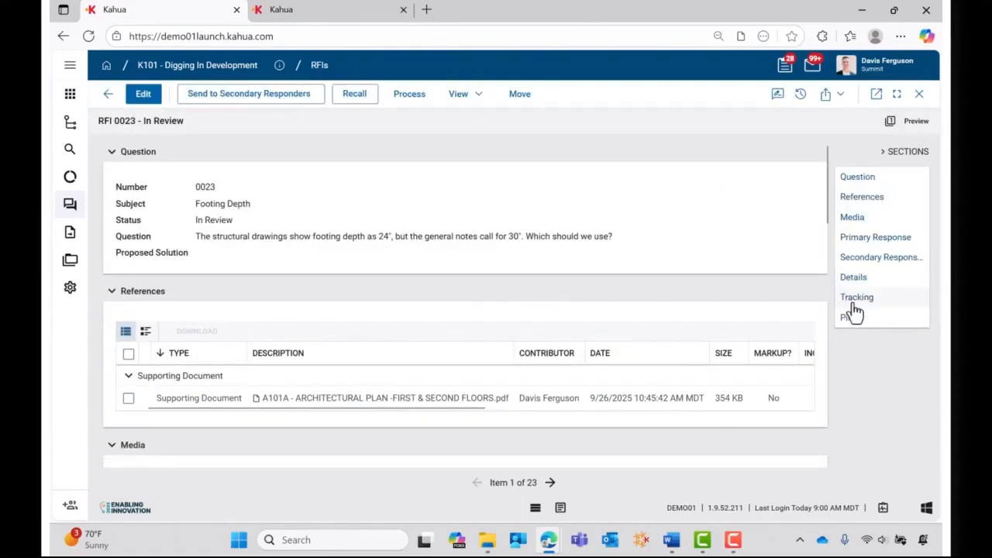
pyautogui.click(855, 304)
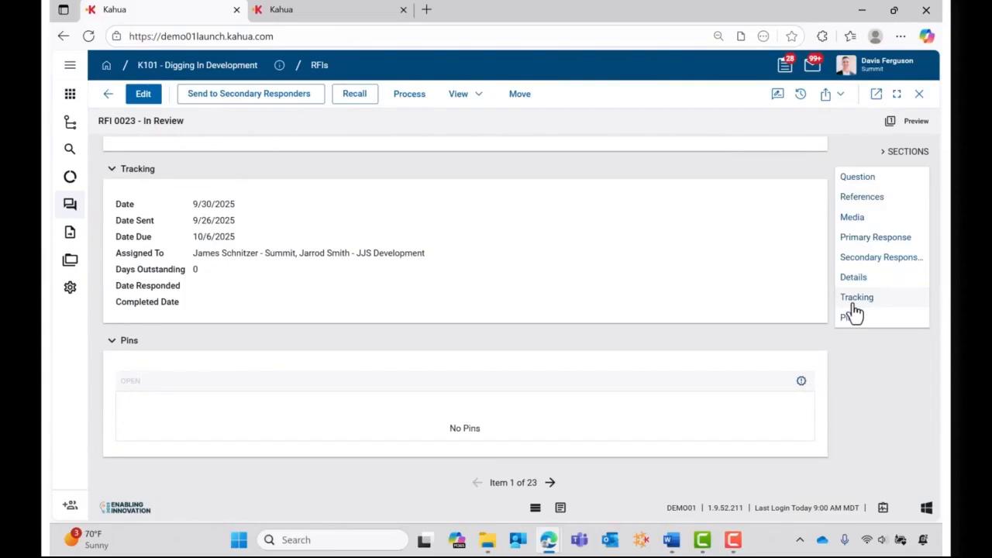
pyautogui.click(864, 179)
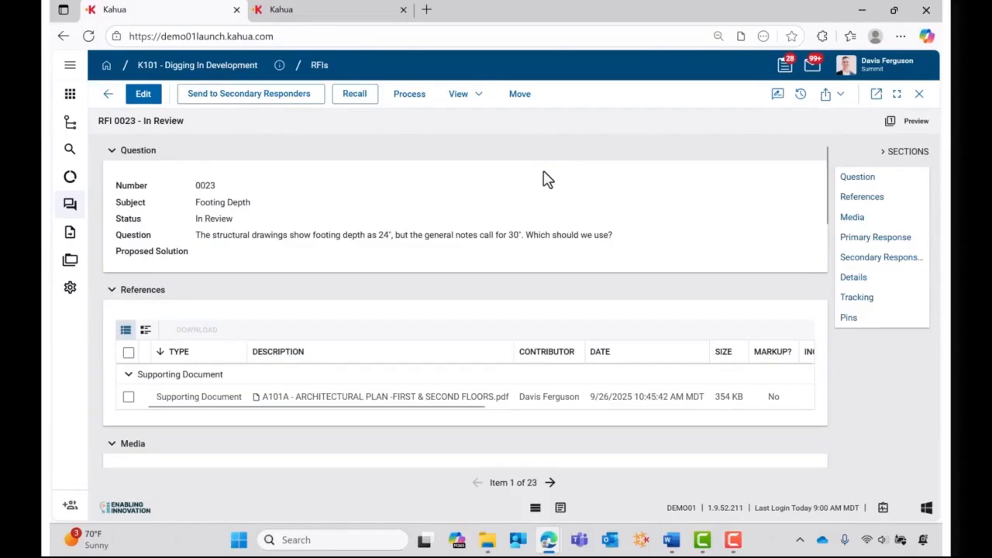
# Step: Switch to the primary responder's Kahua session and open the RFI 0023 (Footing Depth) task in full view to review its contents
pyautogui.click(338, 12)
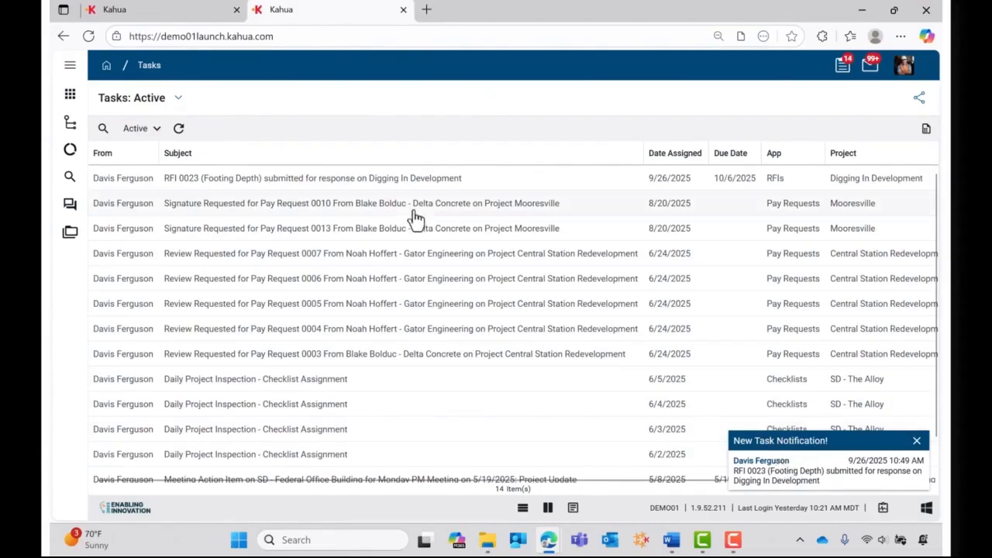
pyautogui.click(294, 185)
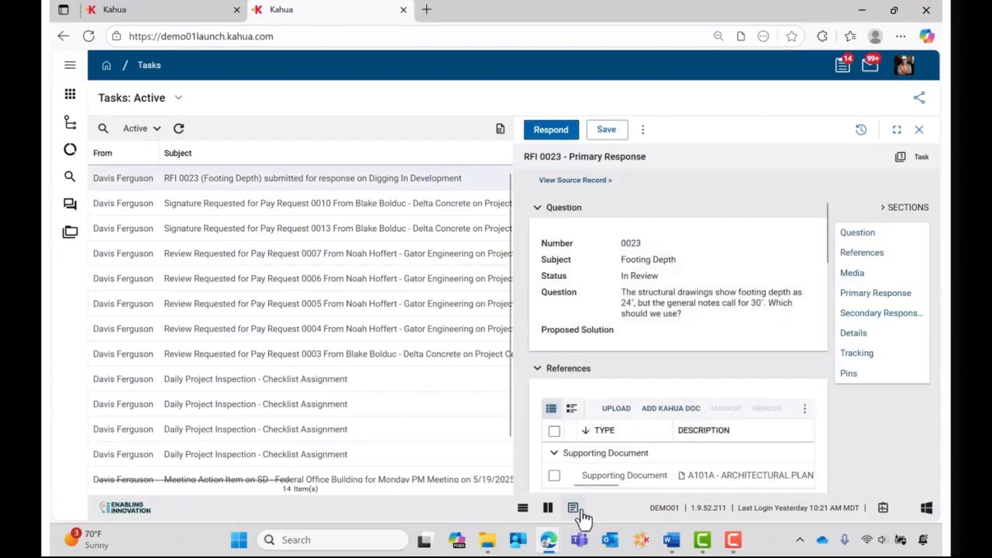
pyautogui.click(575, 509)
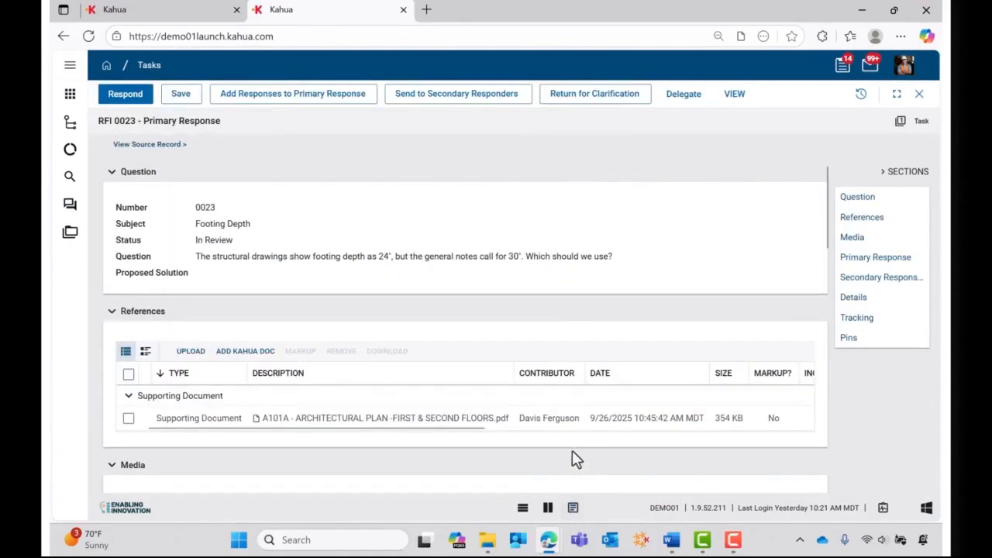
pyautogui.scroll(-1, 263, 198)
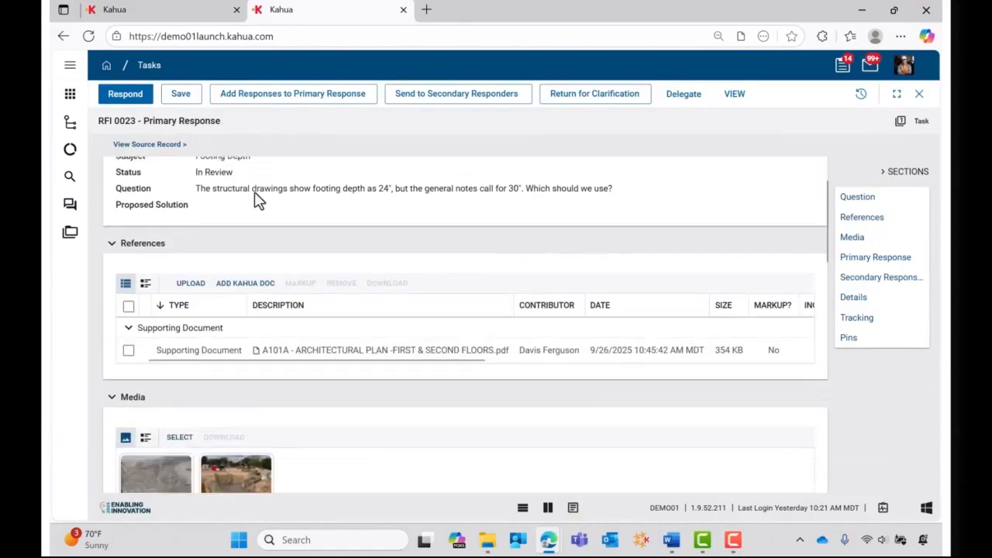
pyautogui.scroll(-1, 236, 271)
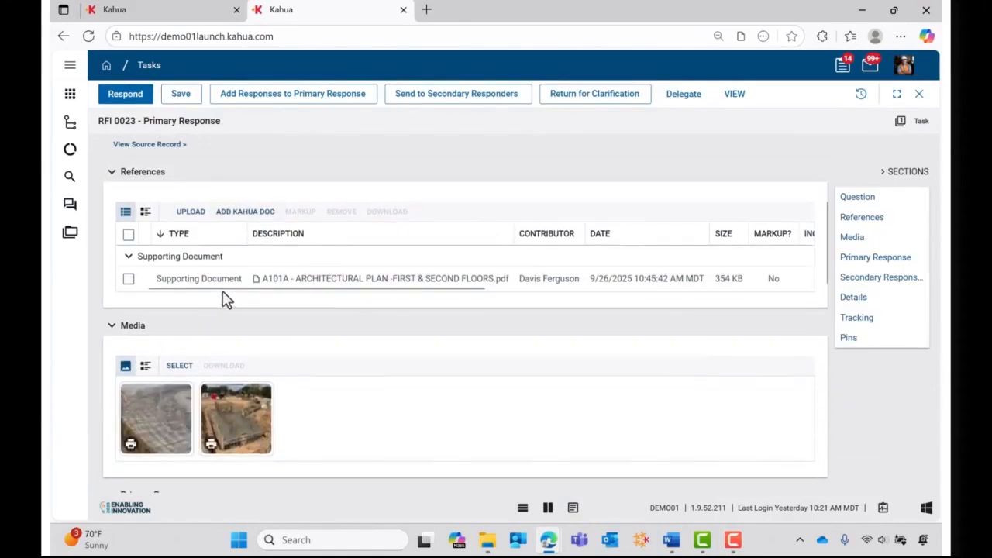
pyautogui.scroll(-4, 277, 228)
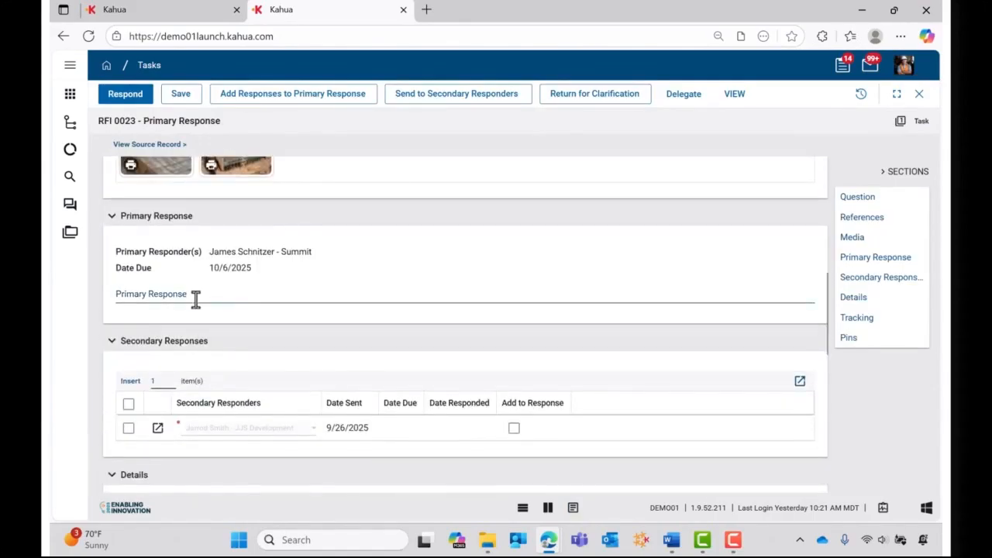
pyautogui.scroll(-2, 215, 270)
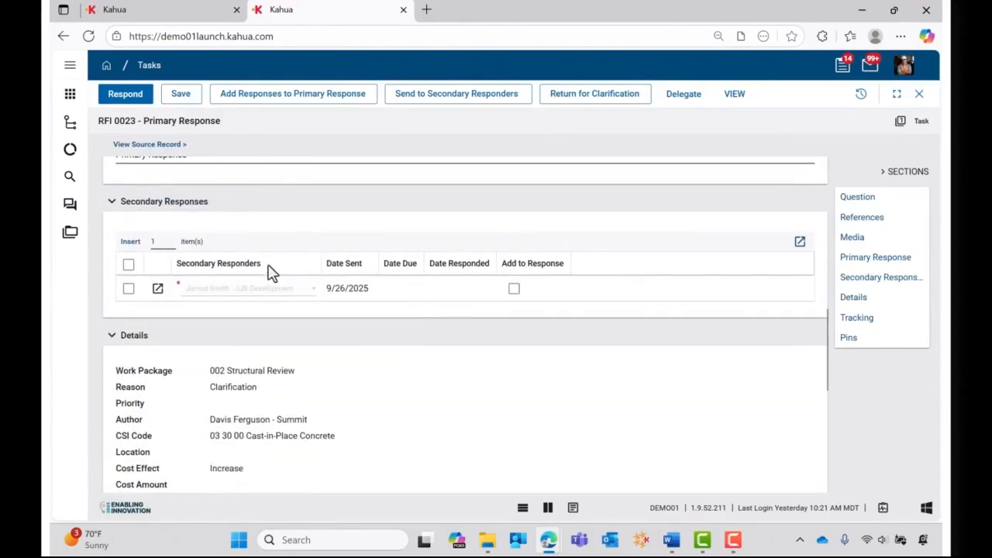
# Step: Insert two blank secondary responder rows in the response task and delete them again
pyautogui.scroll(1, 303, 219)
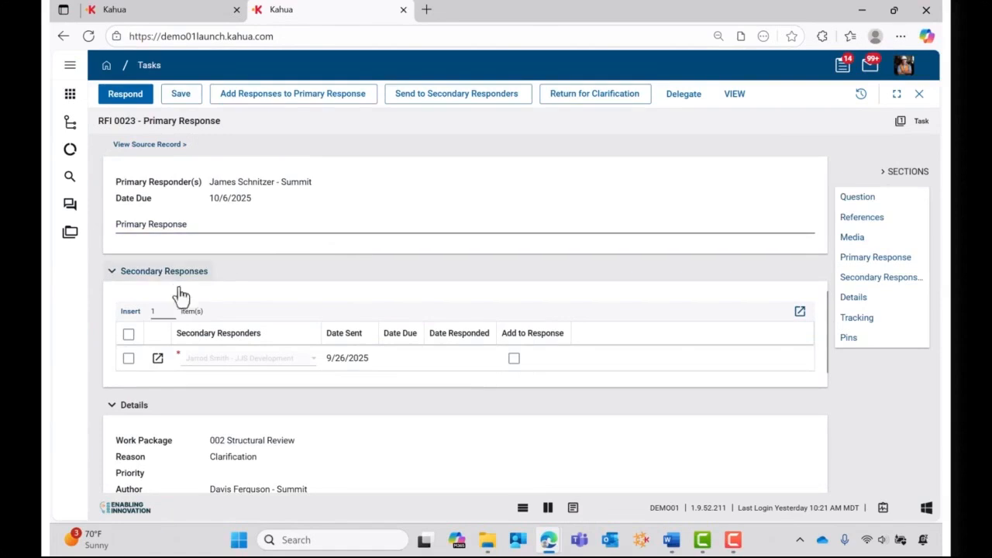
pyautogui.click(130, 313)
pyautogui.click(132, 312)
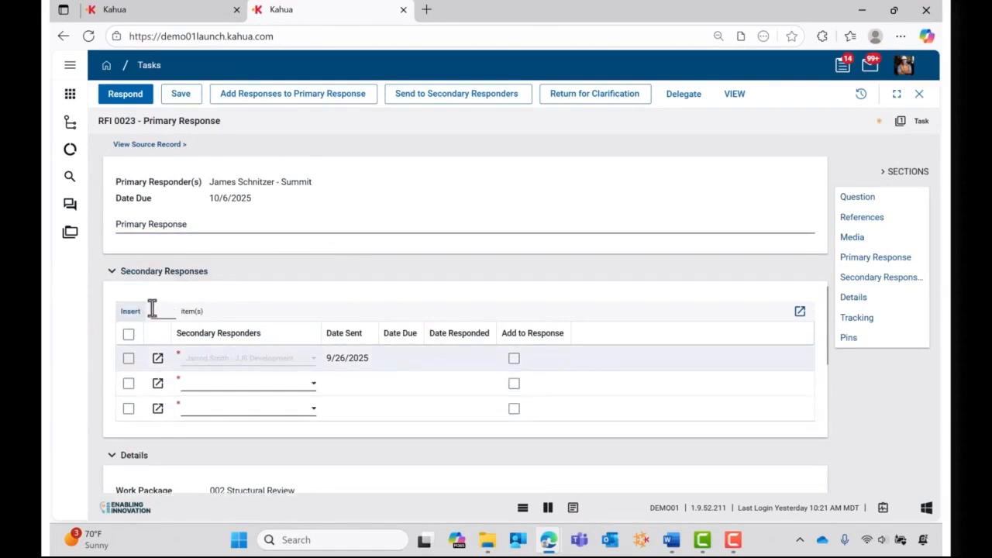
pyautogui.click(129, 383)
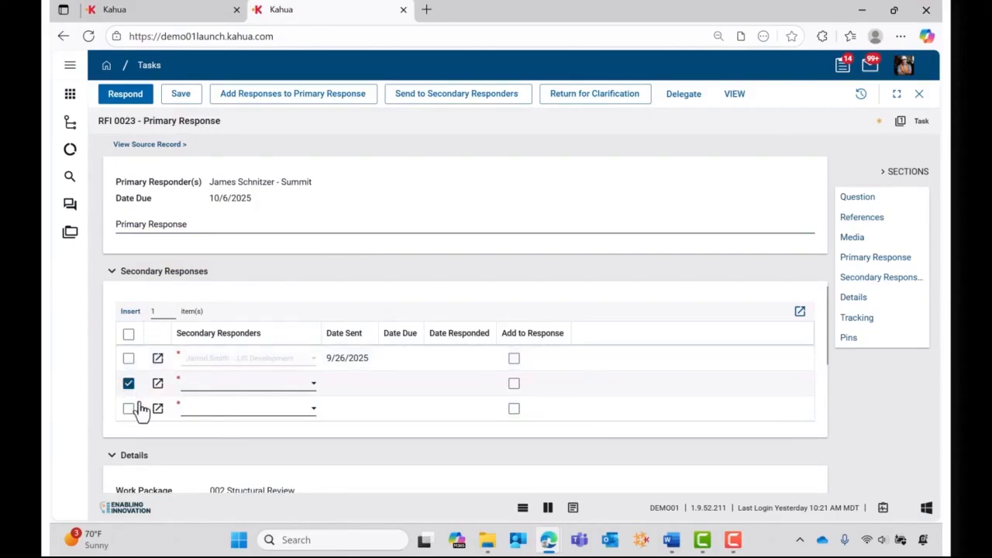
pyautogui.click(128, 409)
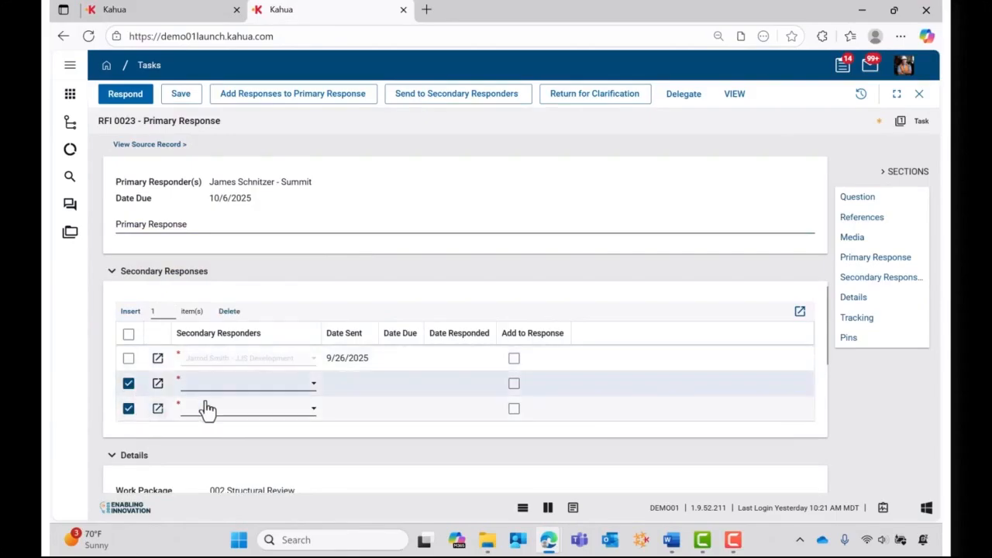
pyautogui.click(230, 311)
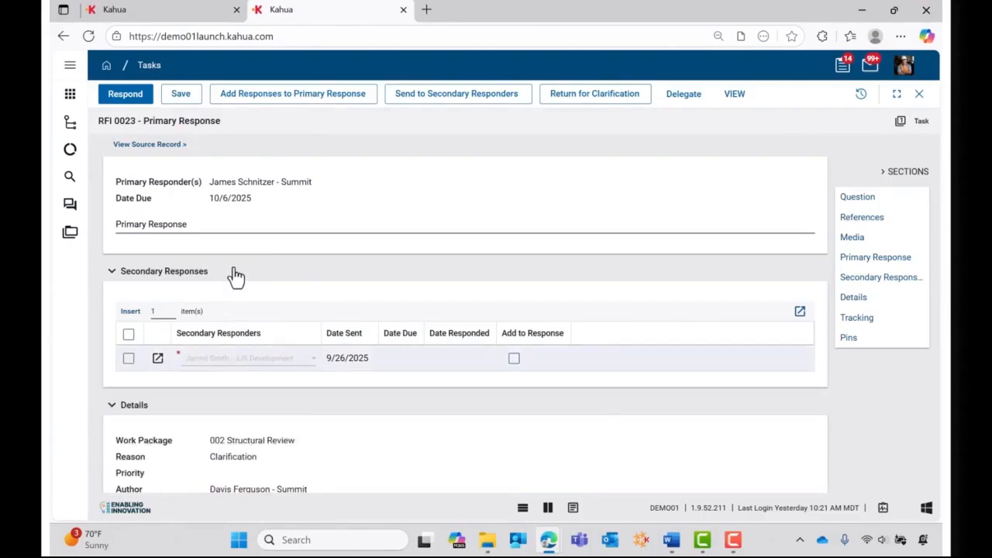
# Step: Enter the primary response '24" is sufficient' and submit it to the author
pyautogui.click(199, 222)
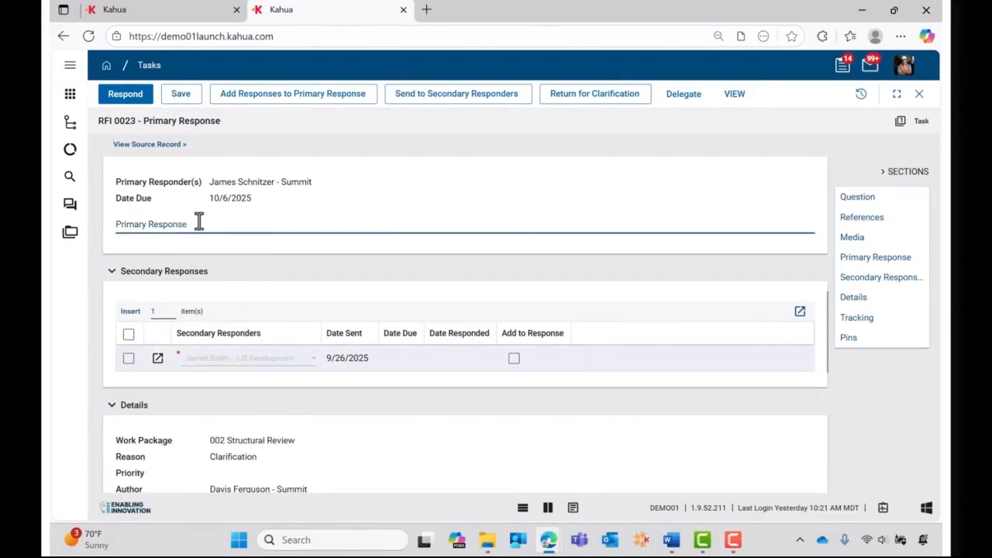
pyautogui.write('24" is sufficient')
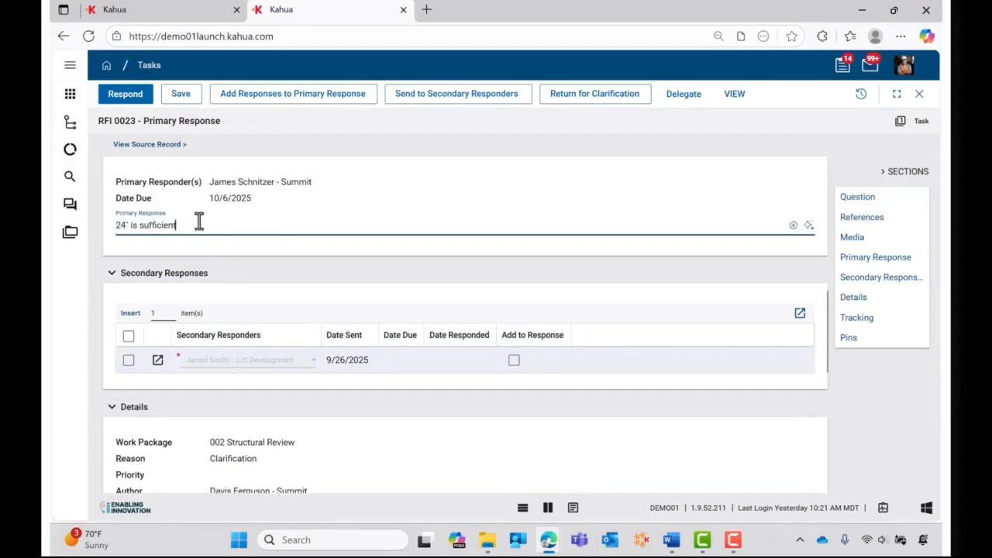
pyautogui.click(128, 98)
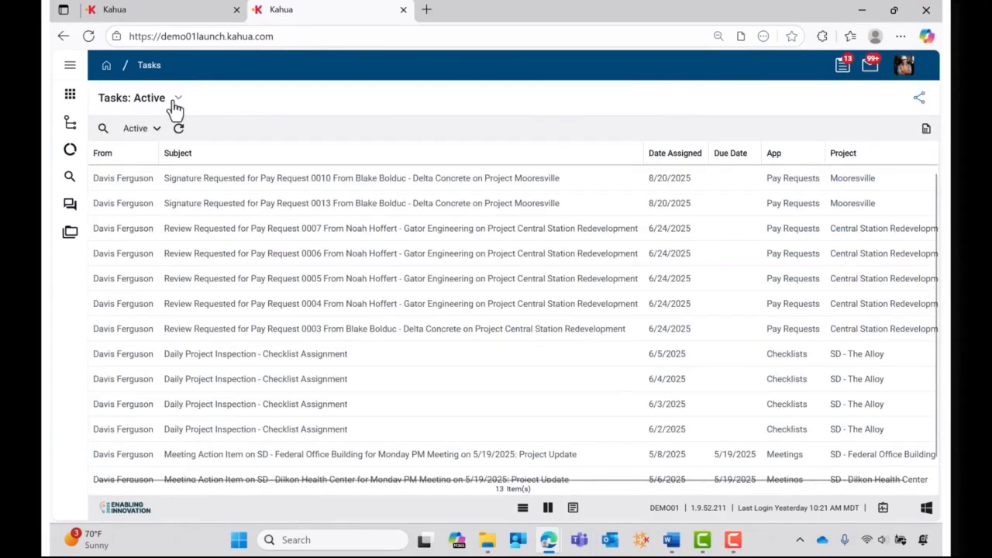
# Step: Return to the author's session, close the open RFI without saving, and reopen RFI 0023 to review the primary response
pyautogui.click(178, 17)
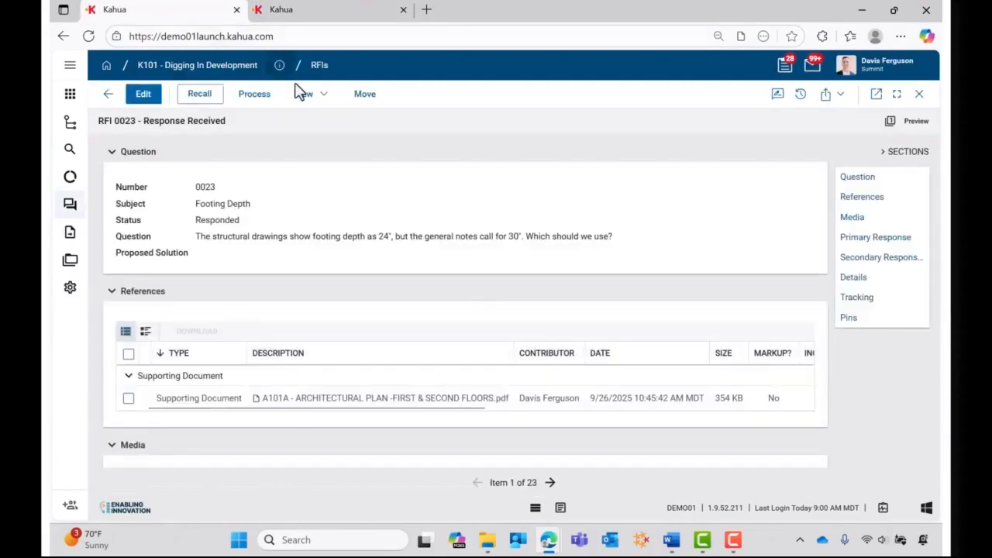
pyautogui.click(920, 94)
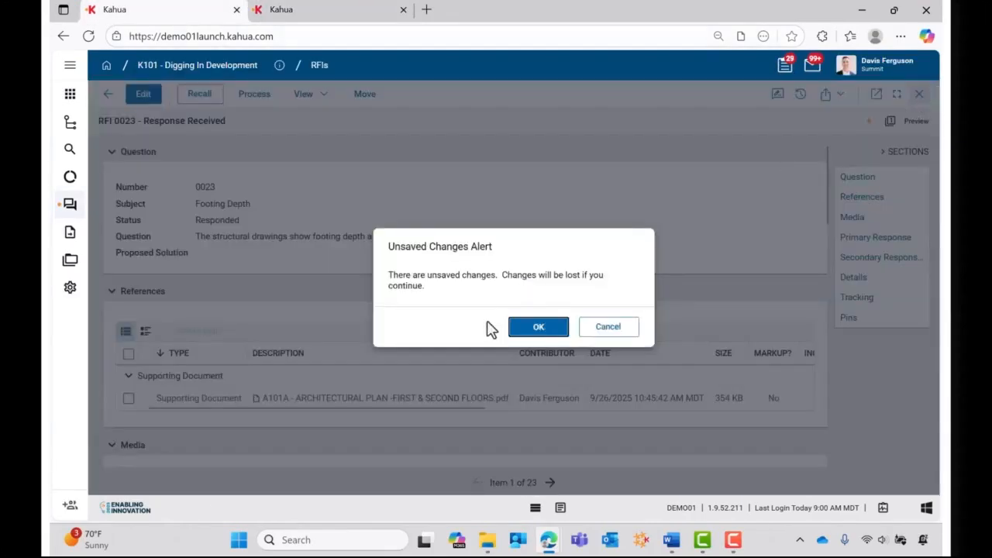
pyautogui.click(533, 326)
pyautogui.click(309, 217)
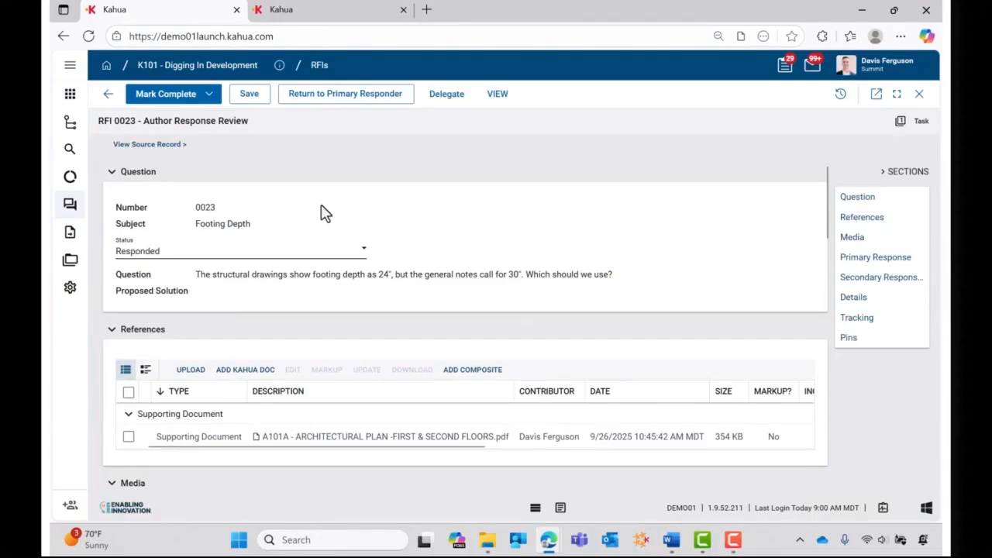
pyautogui.scroll(-6, 326, 215)
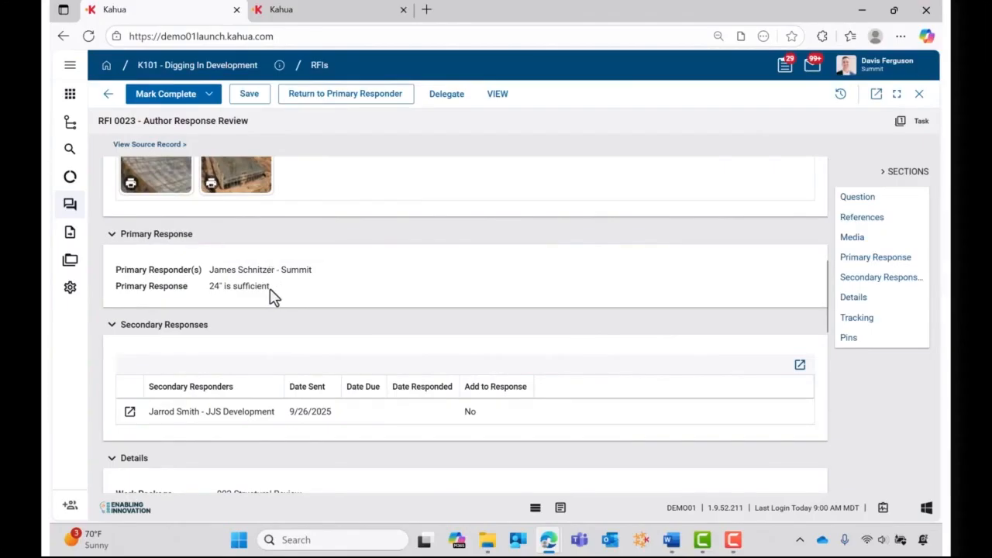
pyautogui.scroll(6, 307, 300)
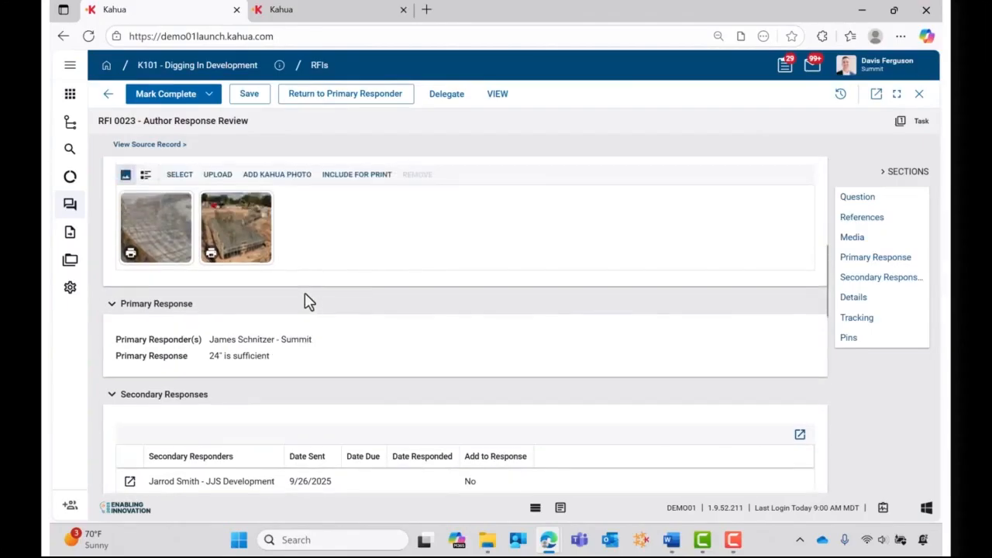
# Step: Distribute RFI 0023 and mark it complete, reviewing the email's recipients, message and attachments before sending it
pyautogui.click(210, 96)
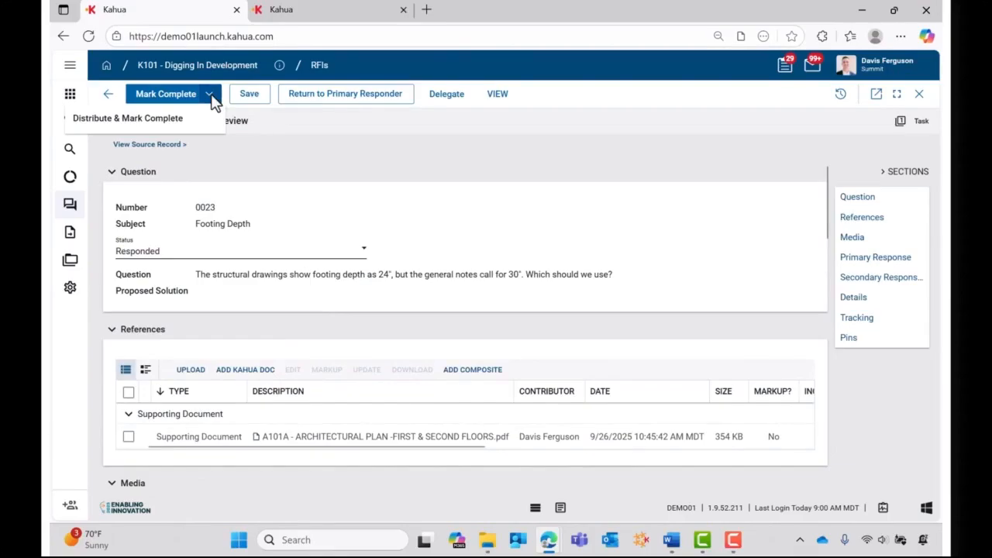
pyautogui.click(157, 121)
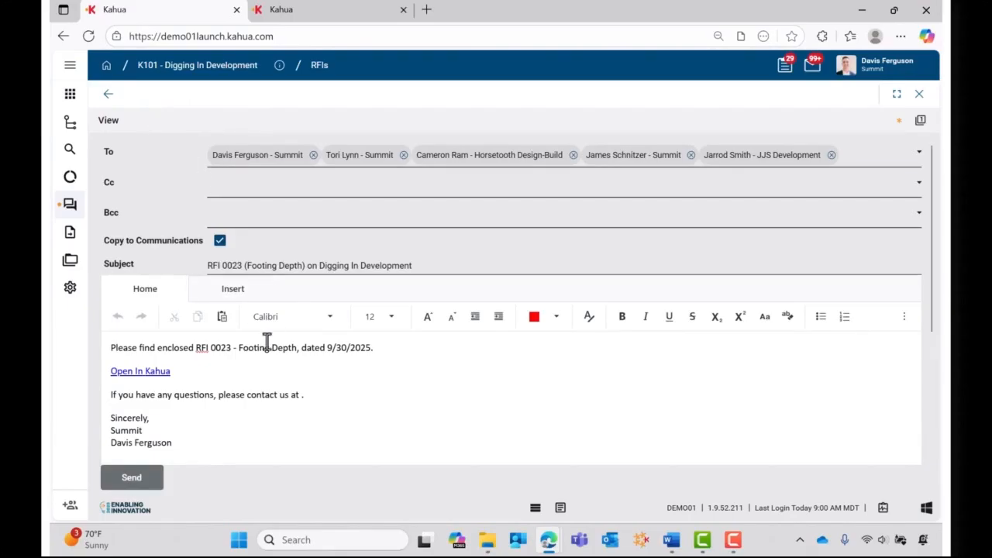
pyautogui.scroll(-3, 245, 349)
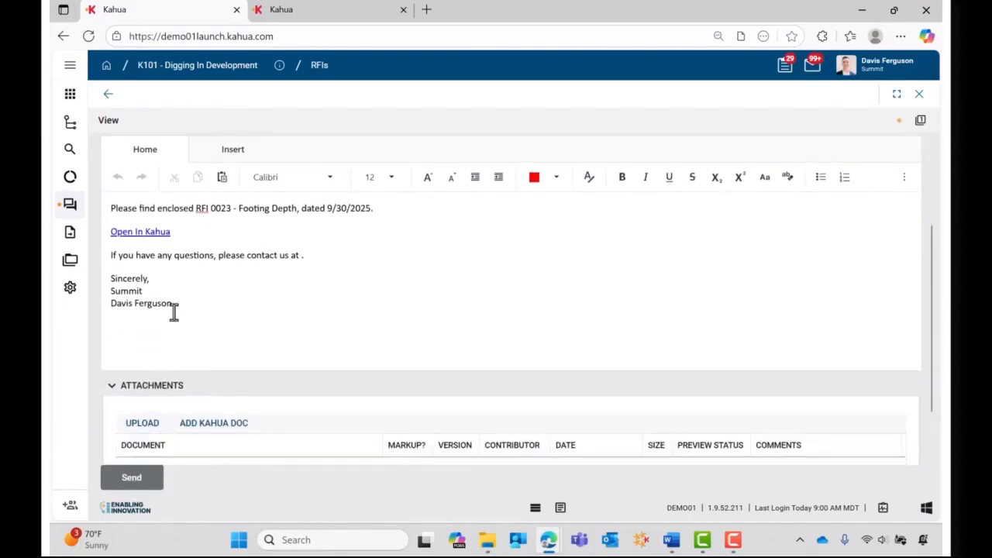
pyautogui.scroll(-2, 287, 240)
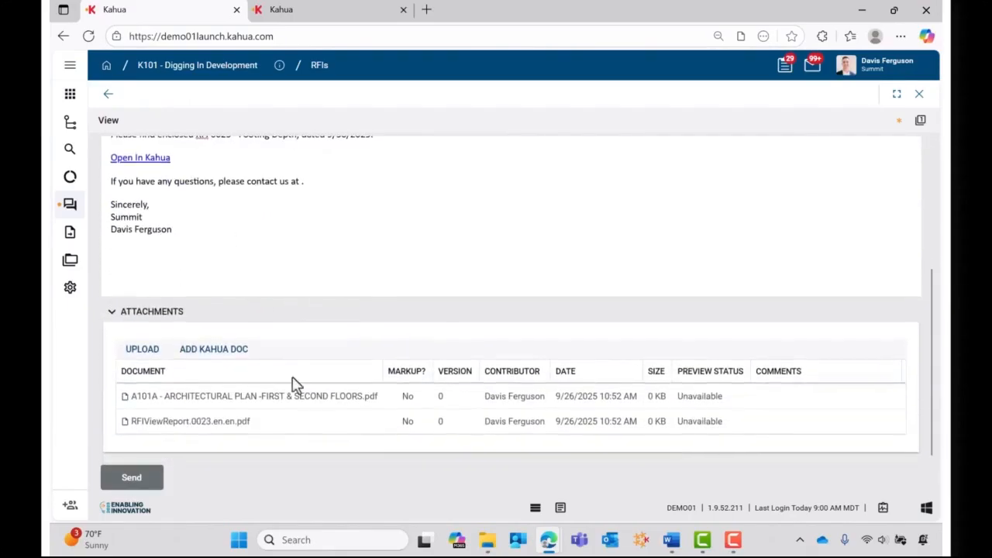
pyautogui.scroll(5, 269, 256)
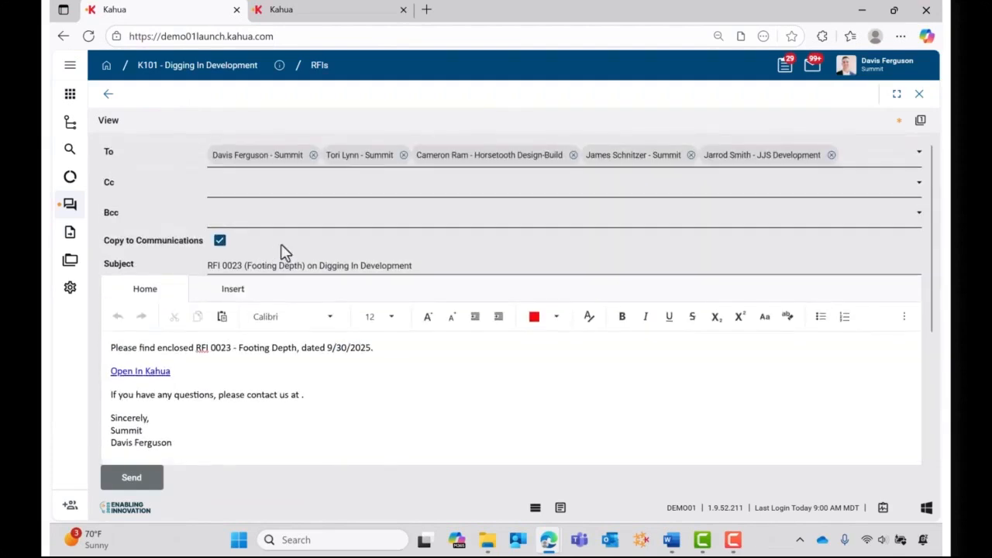
pyautogui.click(222, 243)
pyautogui.click(136, 482)
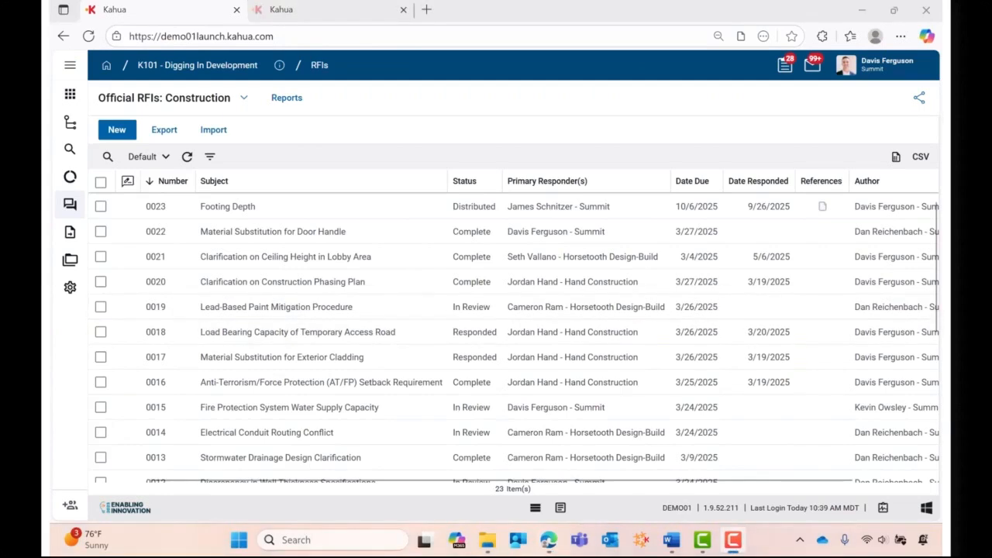
# Step: Open Packaged Submittals, switch to project K102 - Foundations at Davis Square, and show its Submittal Items list
pyautogui.click(70, 232)
pyautogui.click(198, 71)
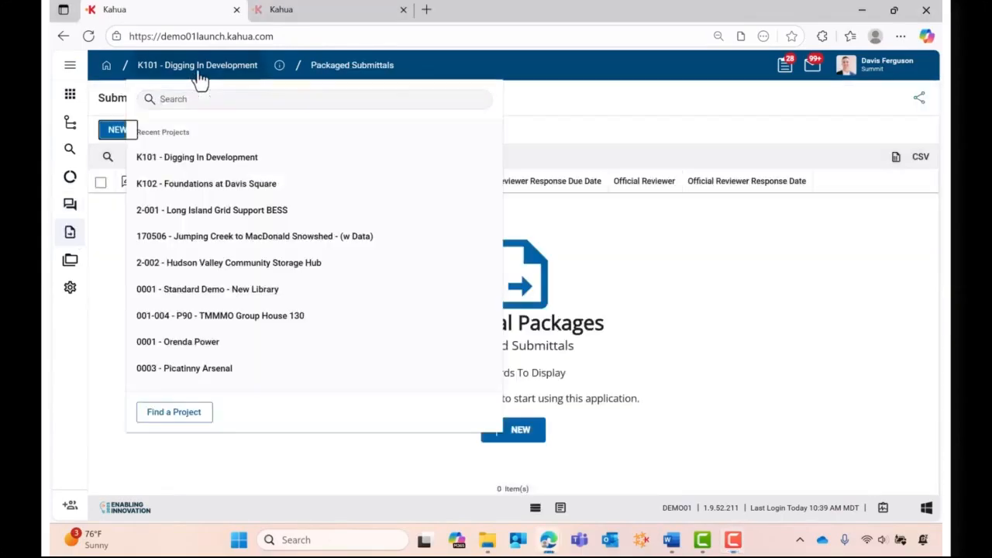
pyautogui.click(206, 186)
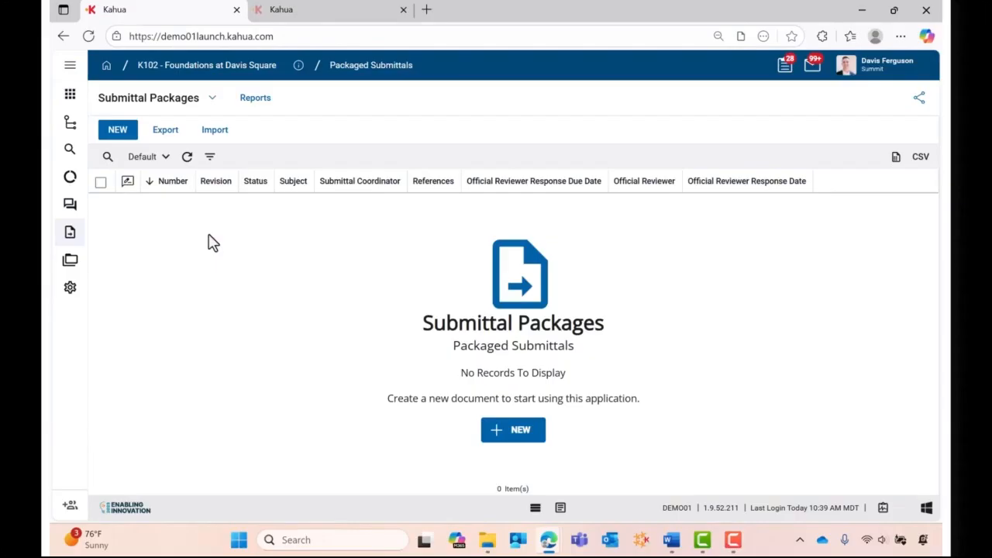
pyautogui.click(191, 105)
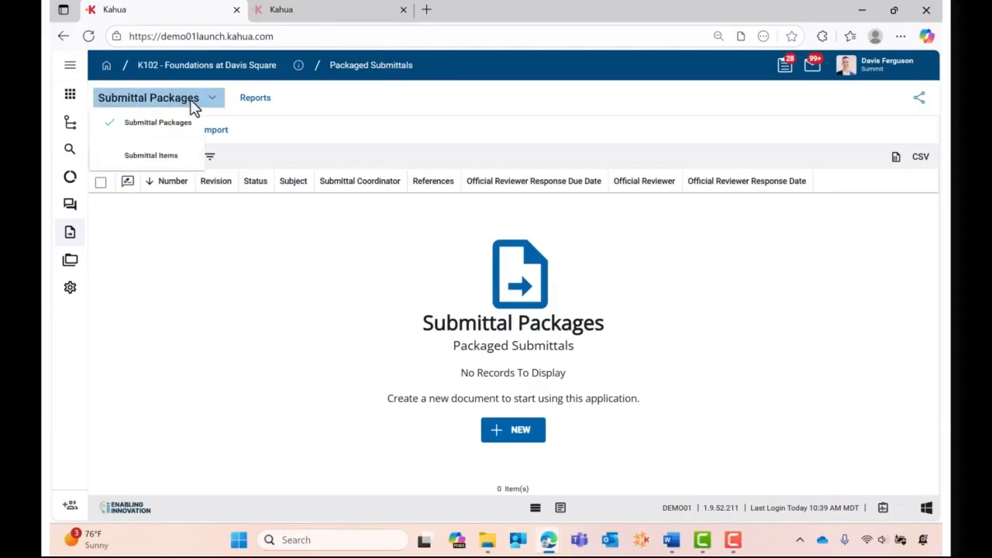
pyautogui.click(176, 159)
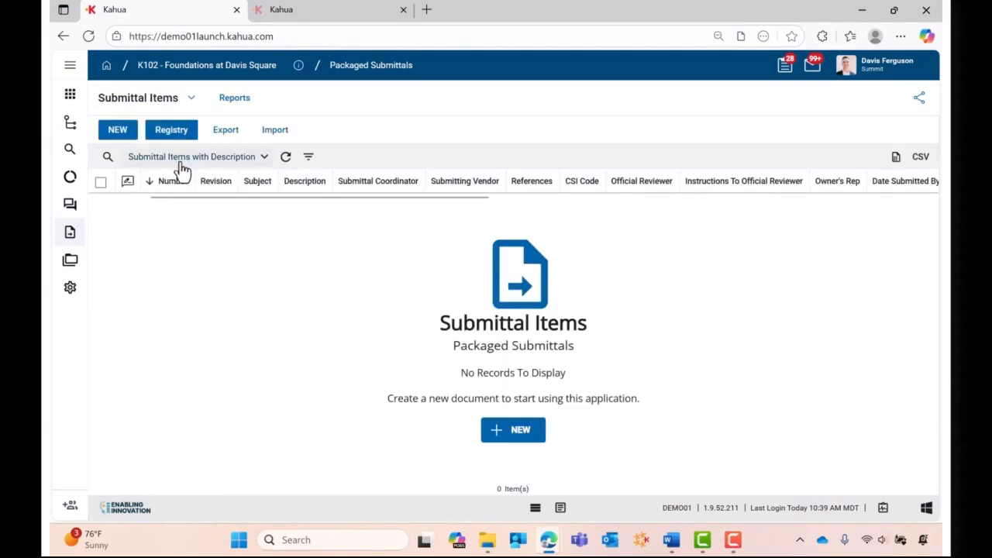
# Step: Look over a blank new submittal item form, close it without saving, and import the items from Submittal Item Registry.xlsx
pyautogui.click(117, 131)
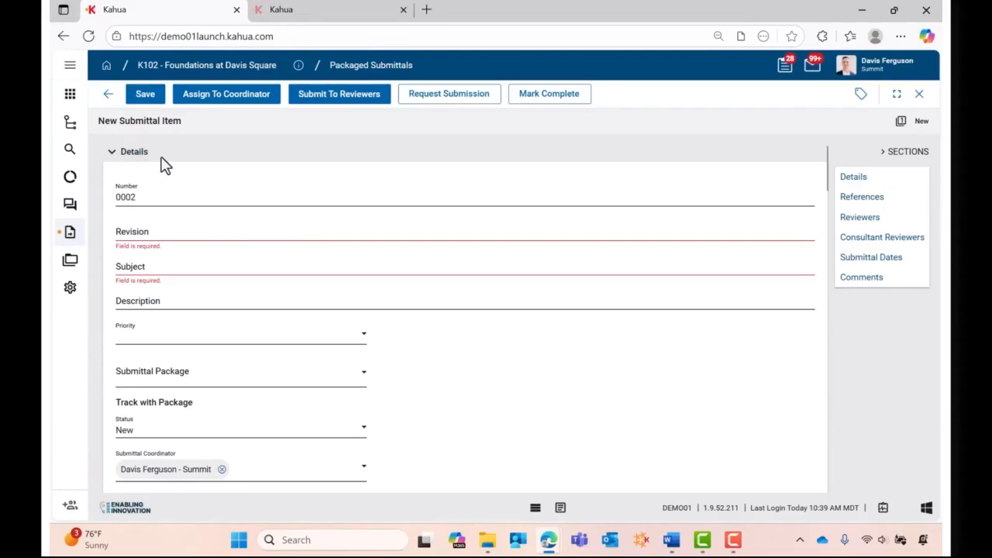
pyautogui.click(920, 96)
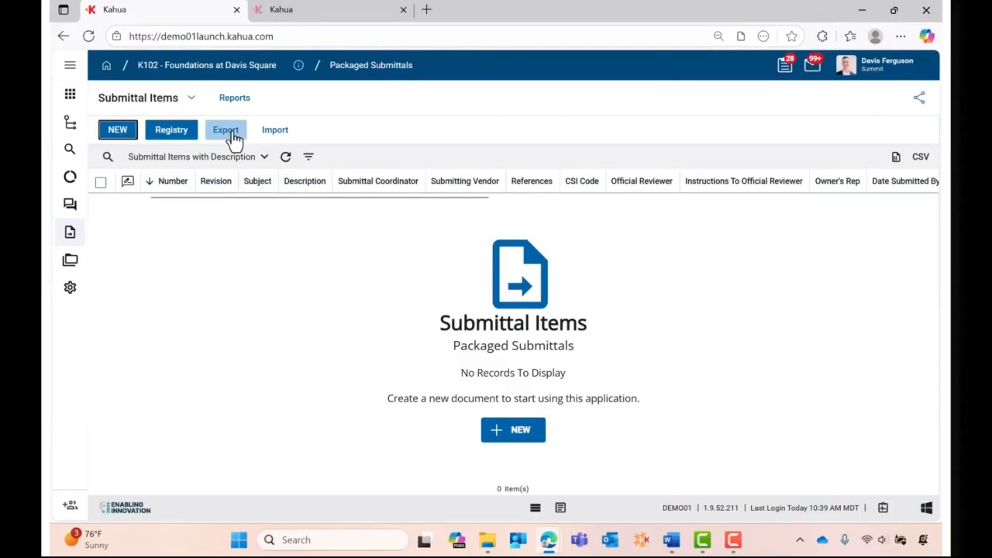
pyautogui.click(284, 136)
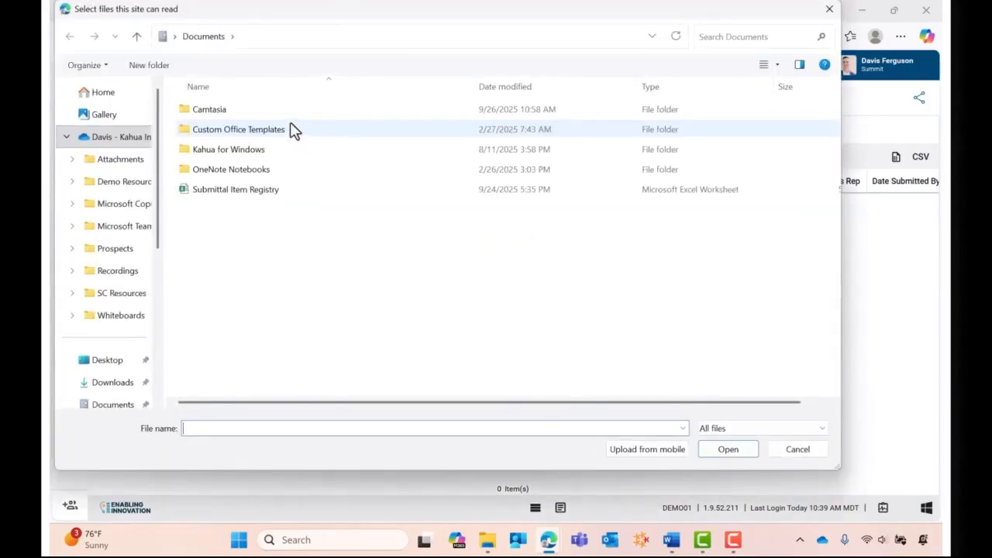
pyautogui.doubleClick(265, 189)
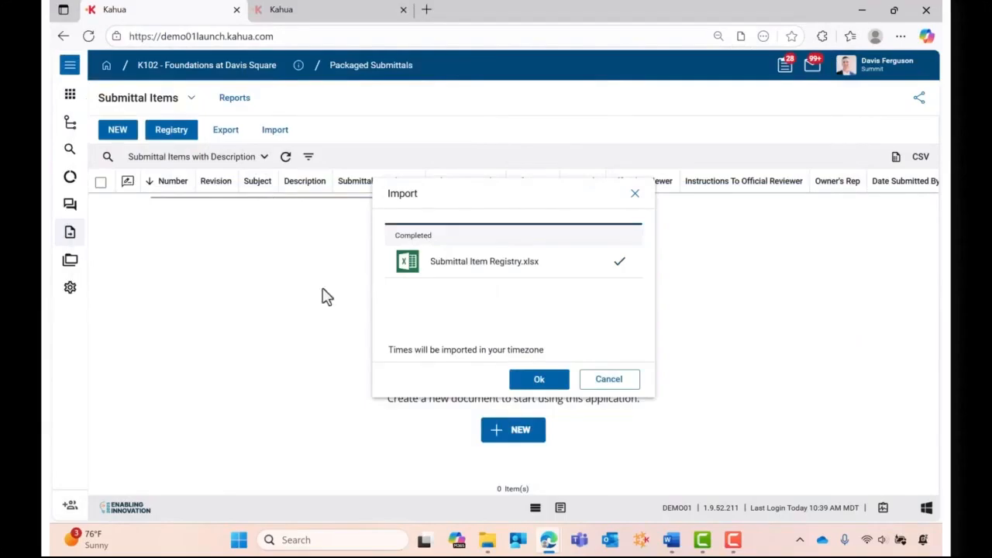
pyautogui.click(539, 380)
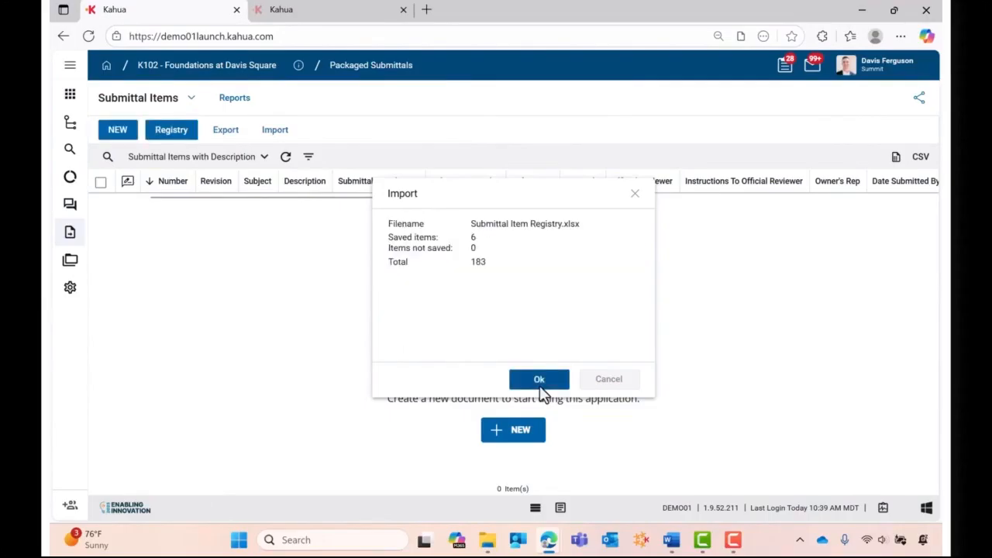
pyautogui.click(540, 380)
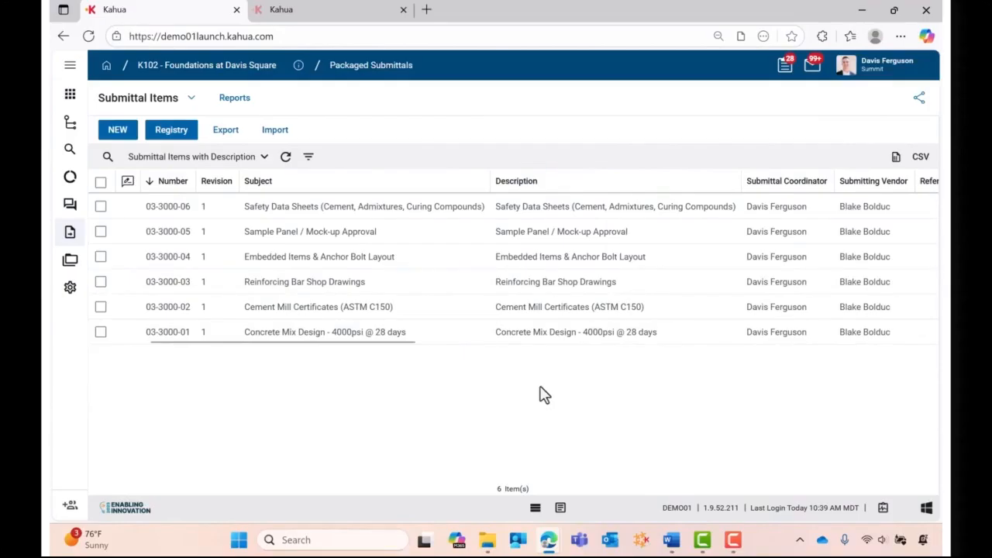
# Step: Create a new submittal package with revision 1 and the subject 'Cast In Place Concrete'
pyautogui.click(186, 99)
pyautogui.click(181, 129)
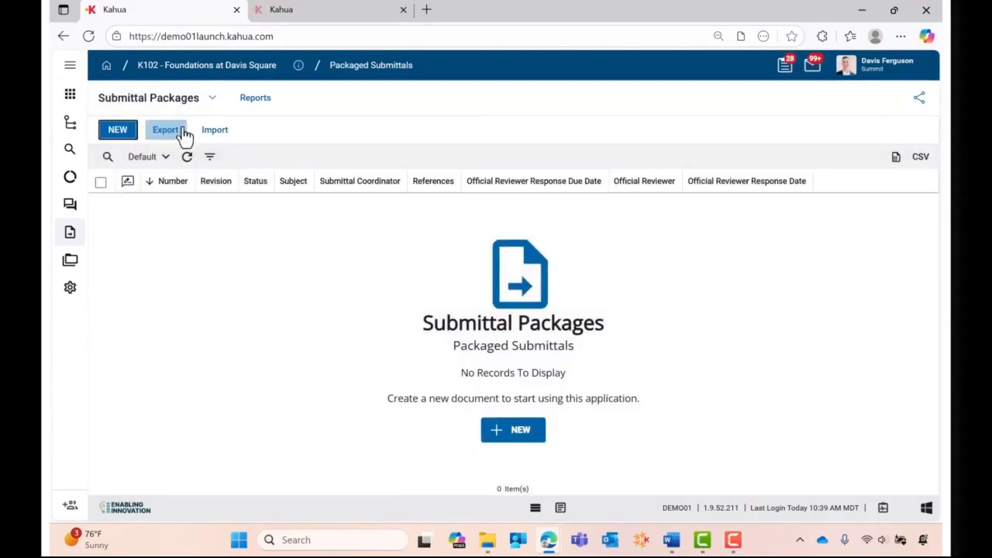
pyautogui.click(129, 132)
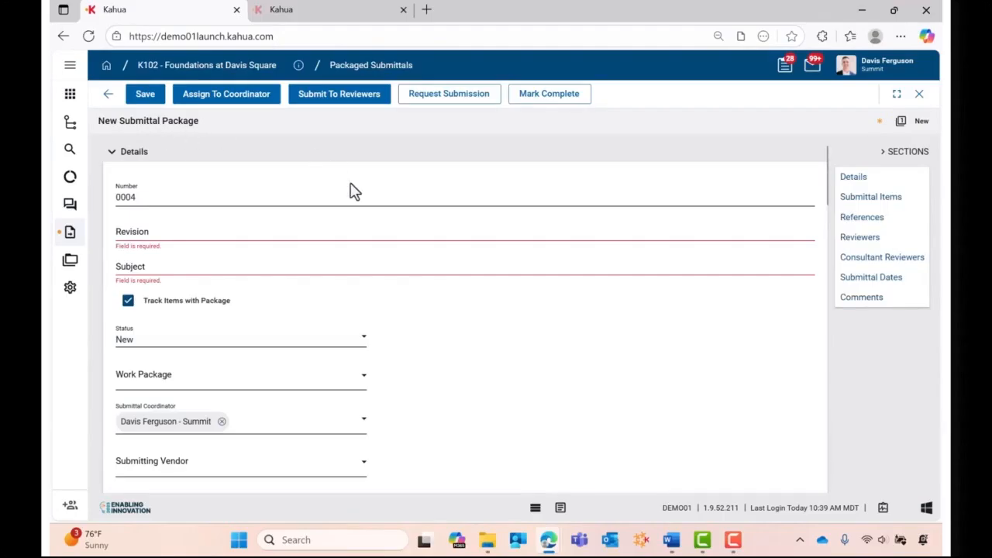
pyautogui.click(187, 229)
pyautogui.write('1')
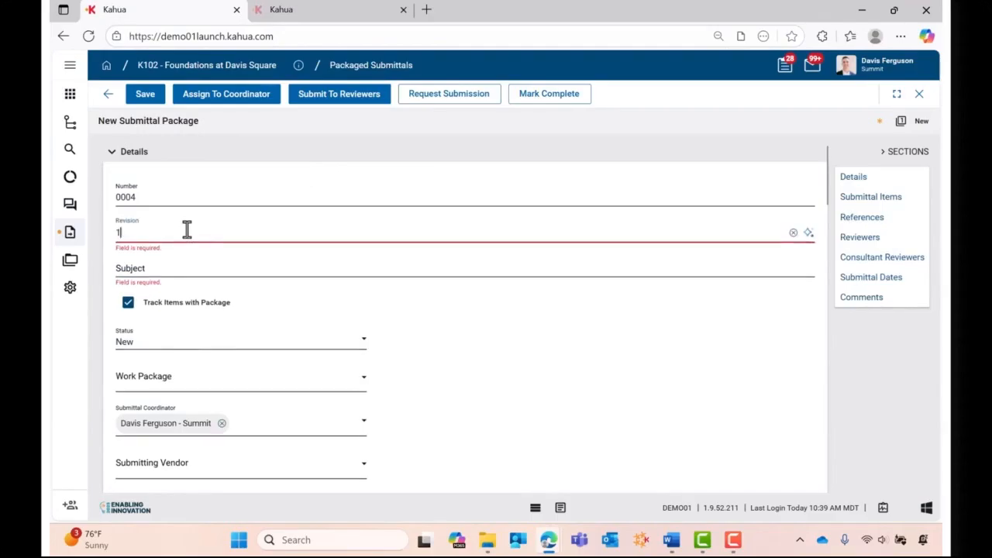
pyautogui.click(187, 268)
pyautogui.write('Cast')
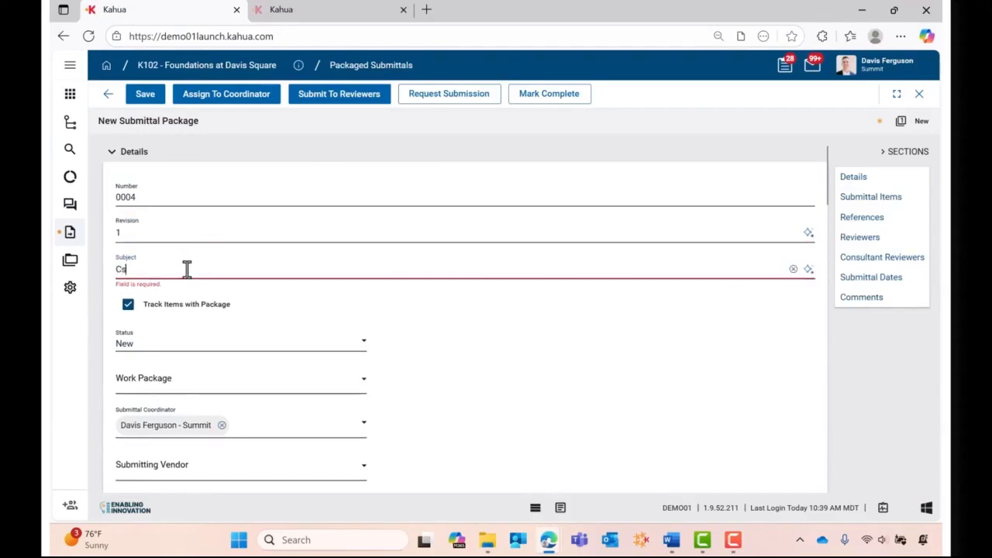
pyautogui.write(' In Place Concrete')
# Step: Assign the work package 002 Structural Review to the new submittal package
pyautogui.scroll(-1, 187, 269)
pyautogui.scroll(-1, 187, 269)
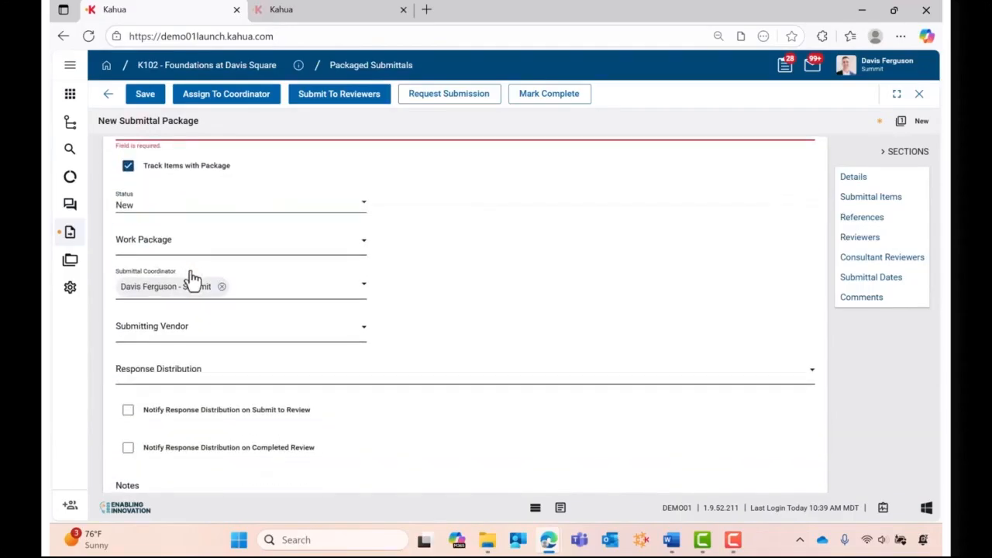
pyautogui.click(256, 253)
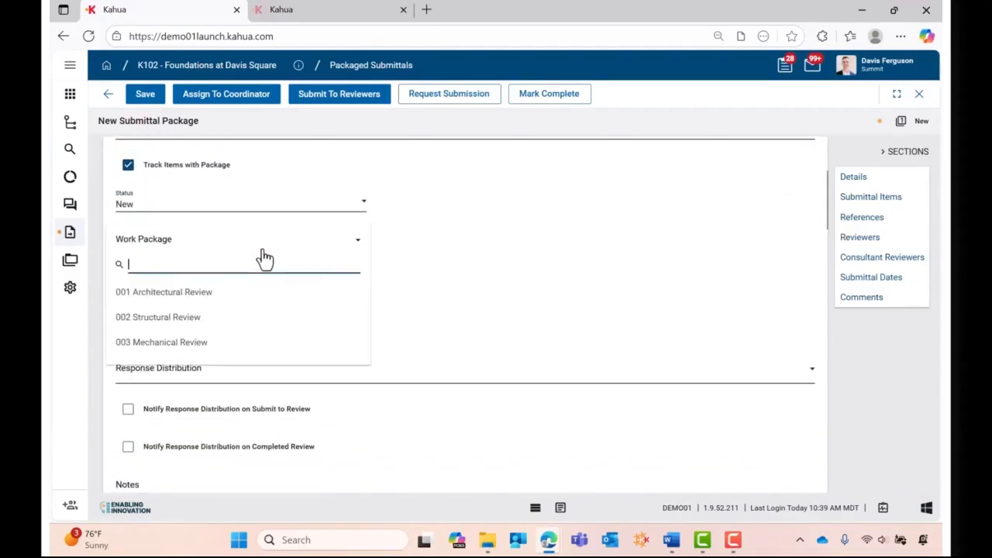
pyautogui.click(196, 318)
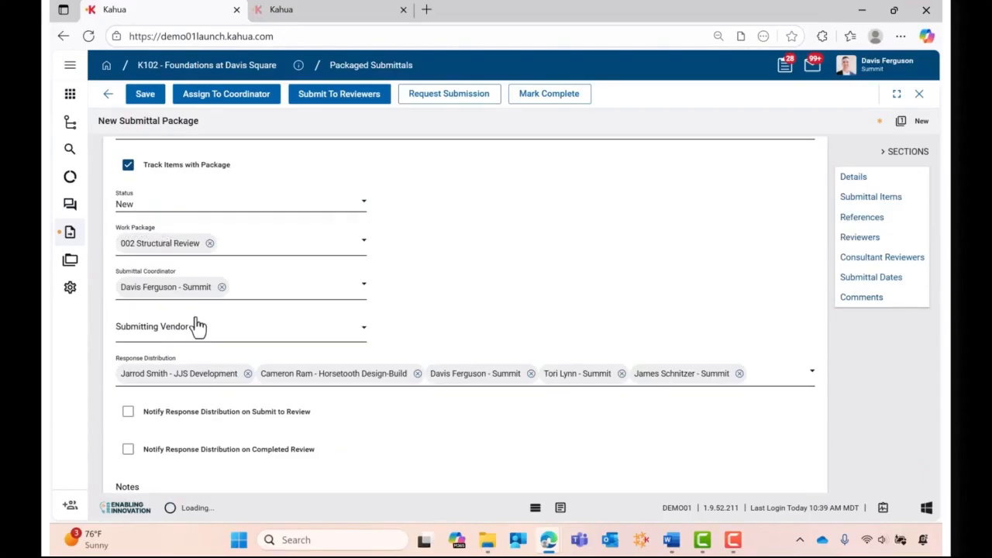
# Step: Insert all existing submittal items, 03-3000-01 through 03-3000-06, into the submittal package
pyautogui.scroll(-5, 270, 300)
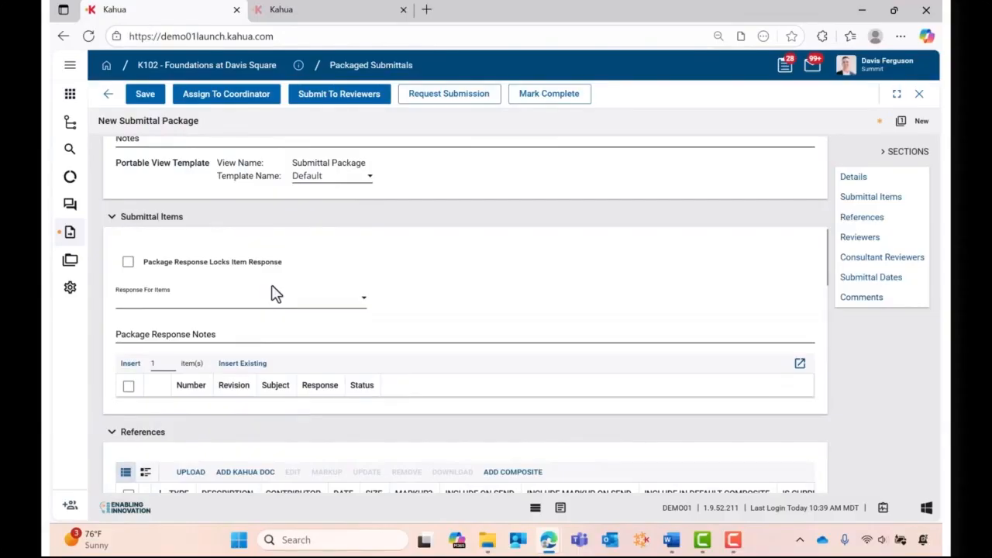
pyautogui.click(249, 364)
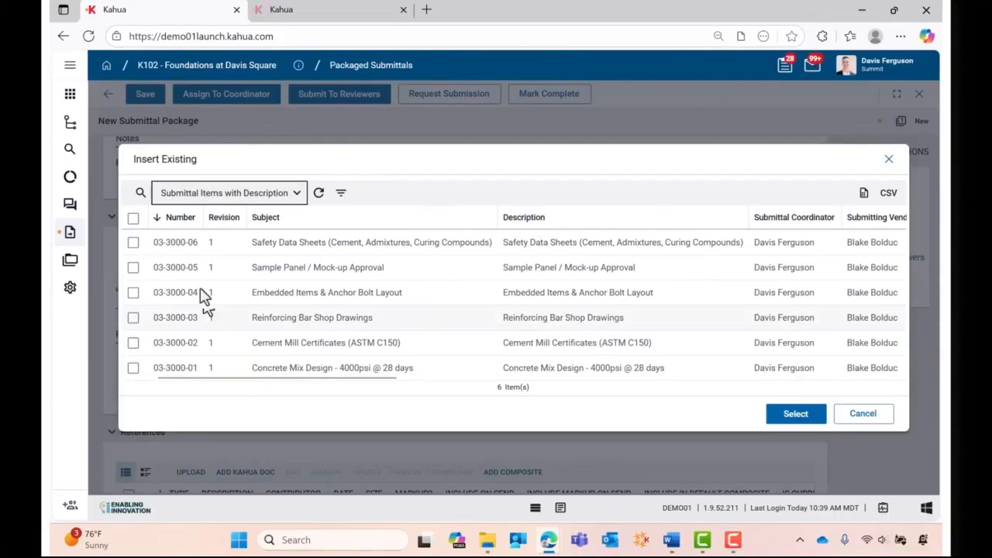
pyautogui.click(133, 218)
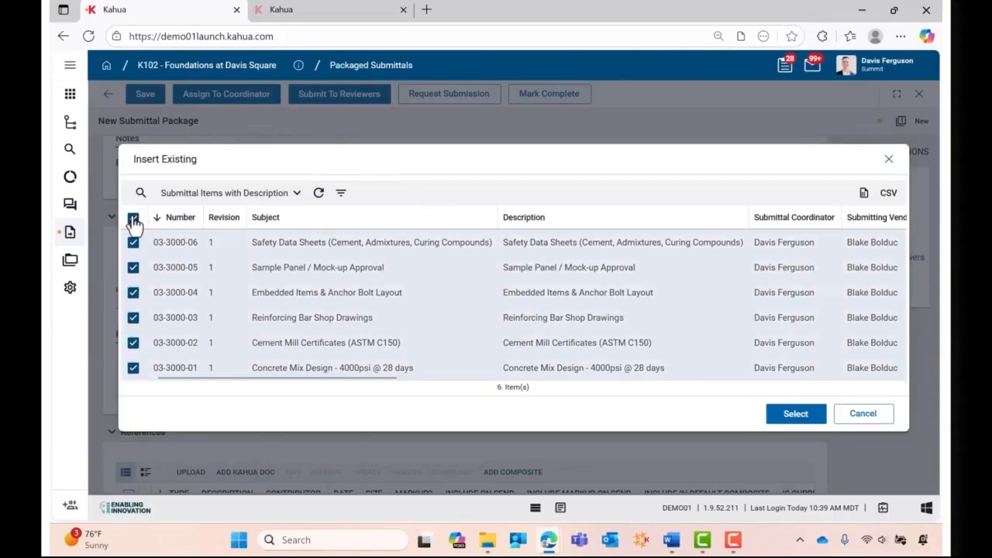
pyautogui.click(794, 415)
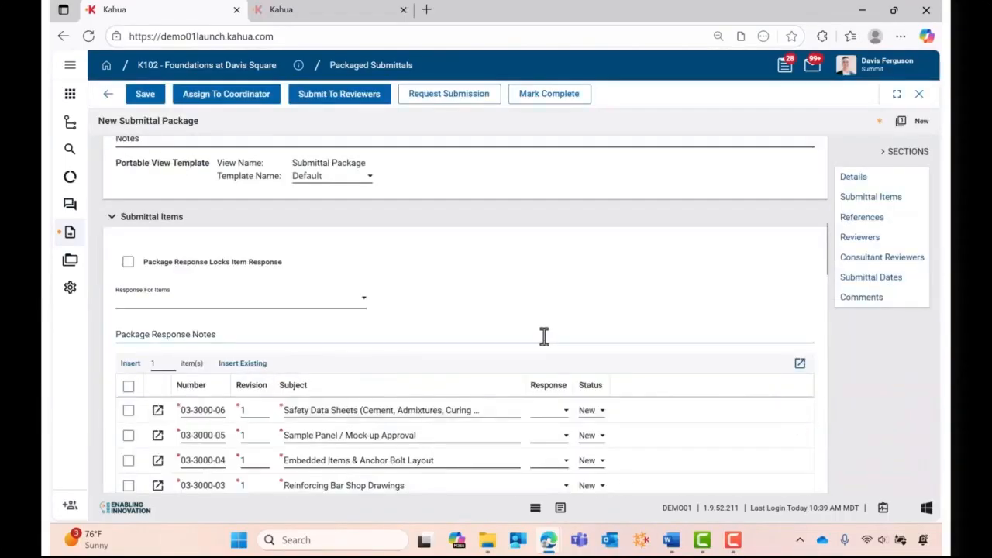
# Step: Insert one blank submittal item row in the package and remove it again
pyautogui.scroll(-3, 555, 339)
pyautogui.scroll(2, 562, 341)
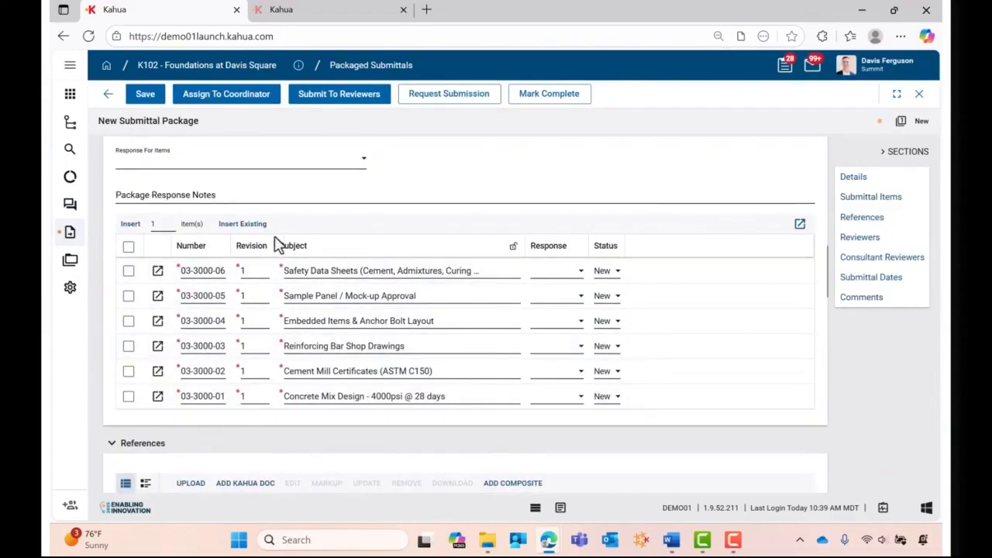
pyautogui.click(137, 227)
pyautogui.click(129, 421)
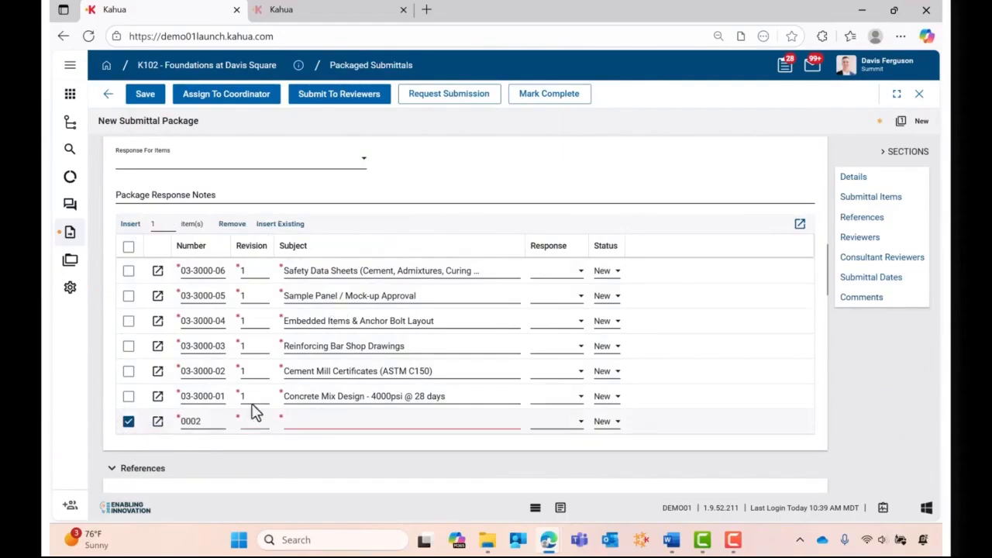
pyautogui.click(233, 224)
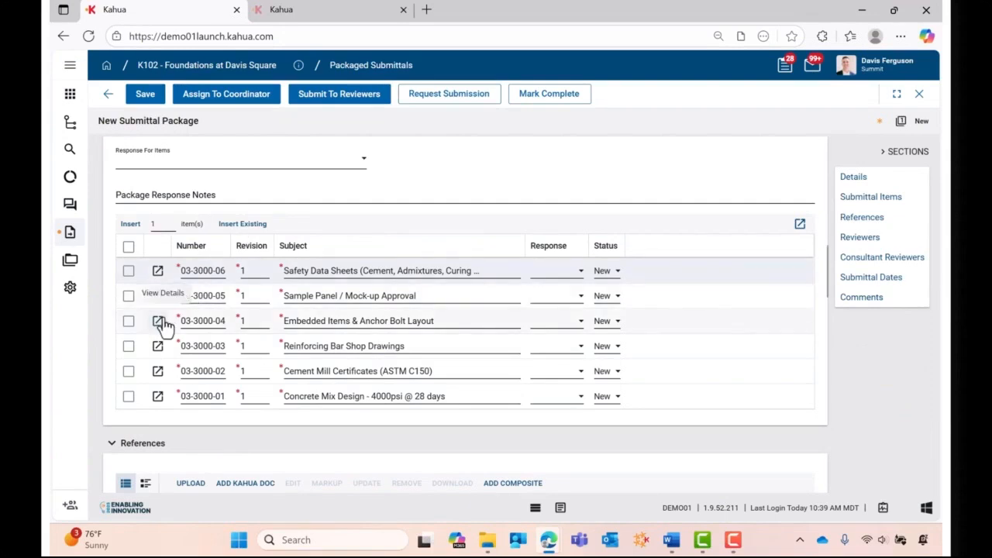
# Step: Attach the Rebar Shop Drawings PDF from the local files to the package's references
pyautogui.scroll(-3, 294, 294)
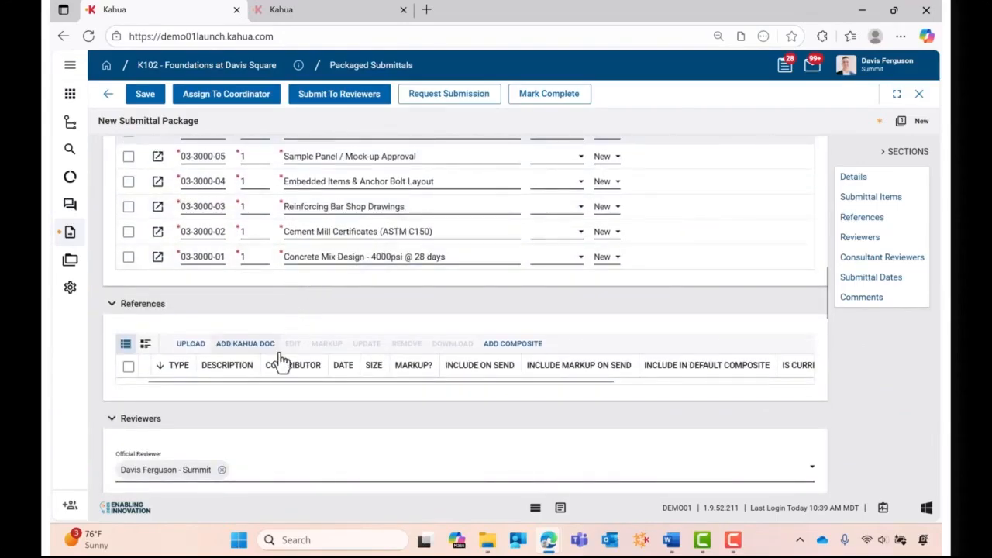
pyautogui.click(488, 540)
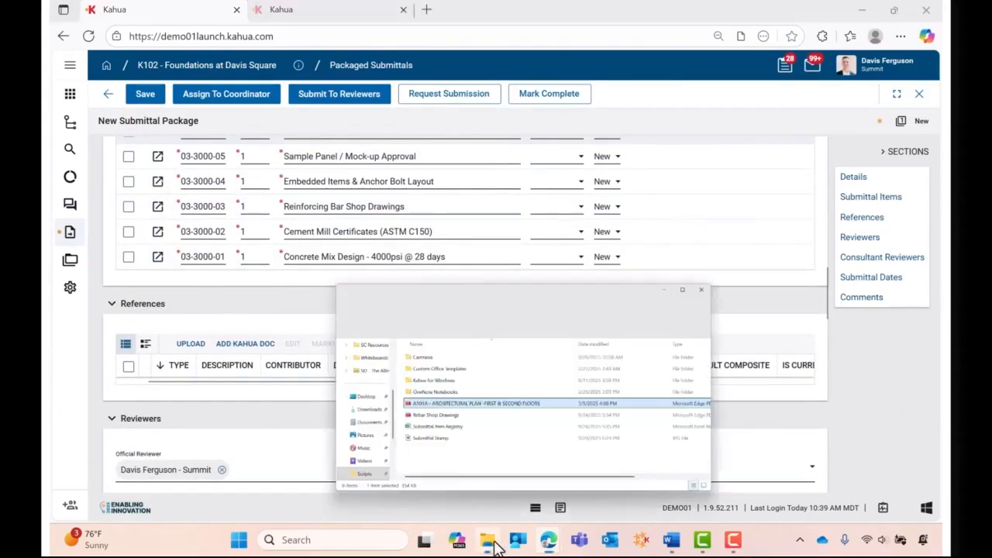
pyautogui.moveTo(419, 341); pyautogui.dragTo(209, 373)
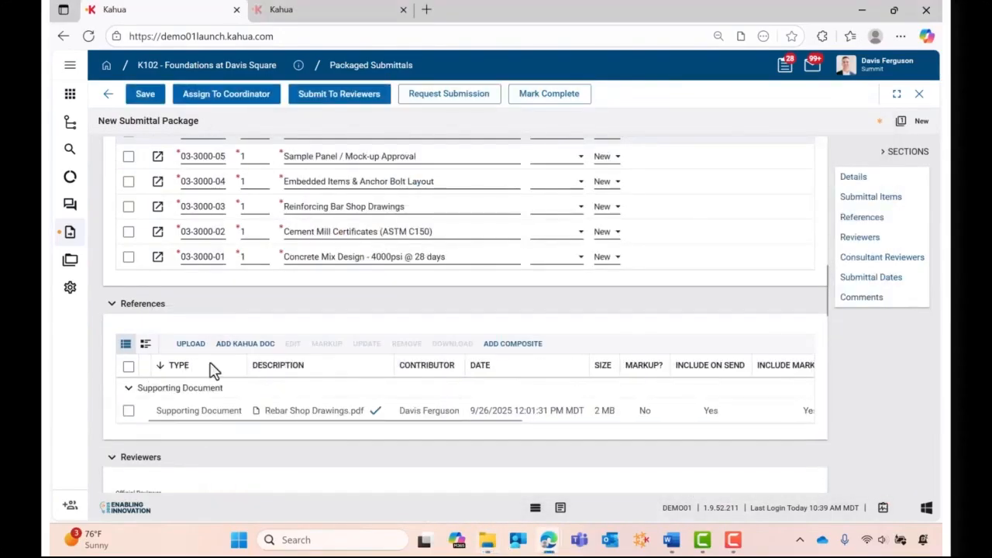
# Step: Check the official and consultant reviewer settings, including Sequential Review, and submit the package to the reviewers
pyautogui.scroll(-3, 214, 372)
pyautogui.scroll(-1, 214, 372)
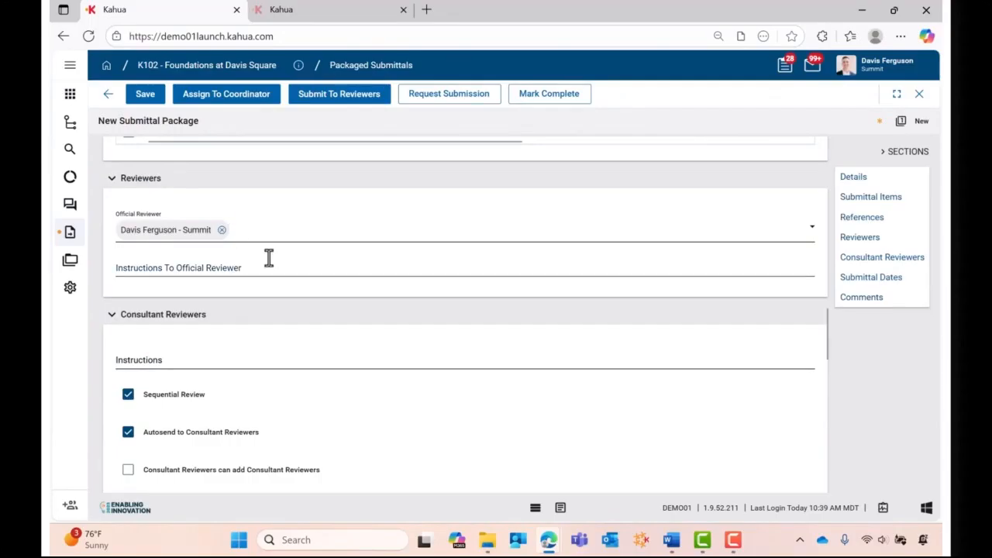
pyautogui.scroll(-2, 268, 258)
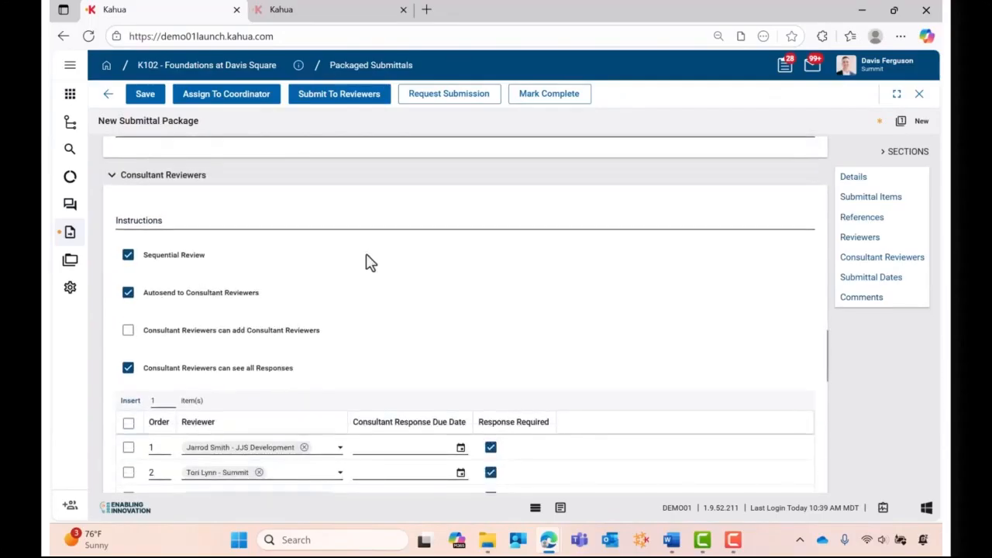
pyautogui.scroll(-1, 371, 262)
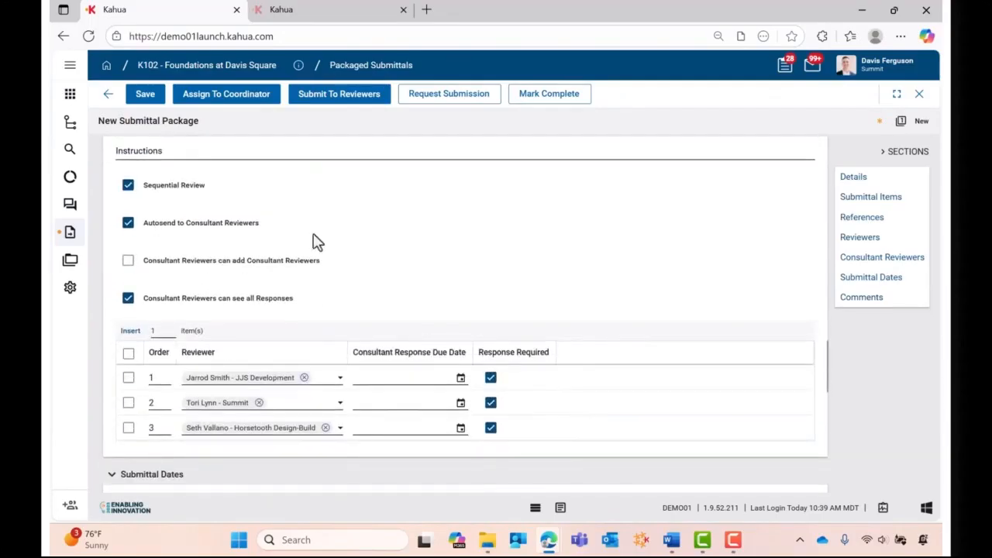
pyautogui.click(129, 194)
pyautogui.click(130, 195)
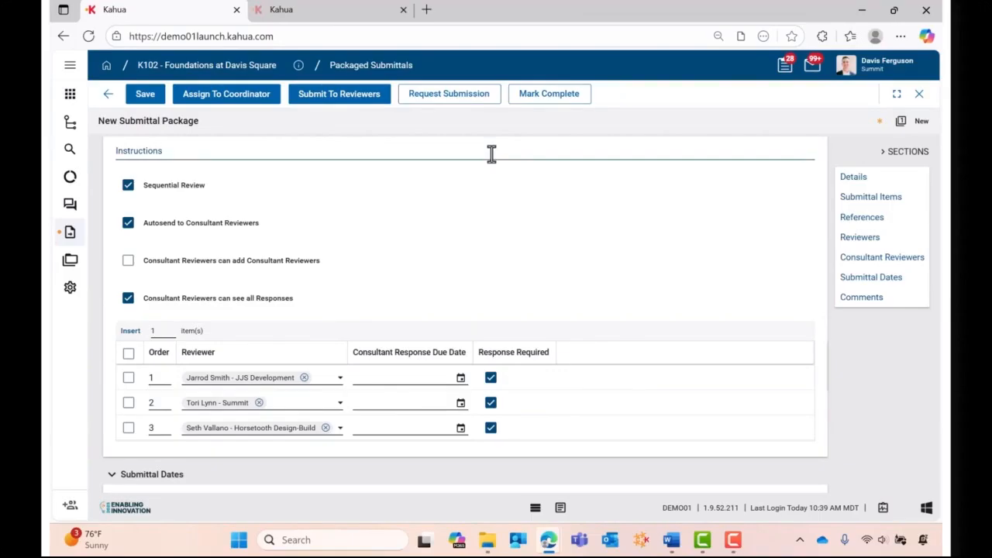
pyautogui.click(349, 101)
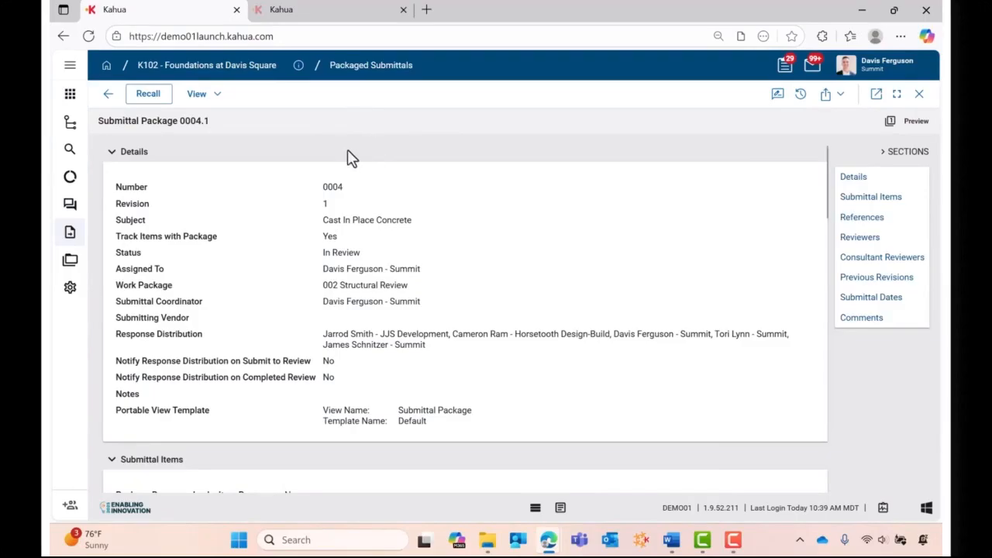
# Step: Open the referenced Rebar Shop Drawings.pdf of the submitted package for markup
pyautogui.scroll(-1, 347, 163)
pyautogui.scroll(-7, 346, 164)
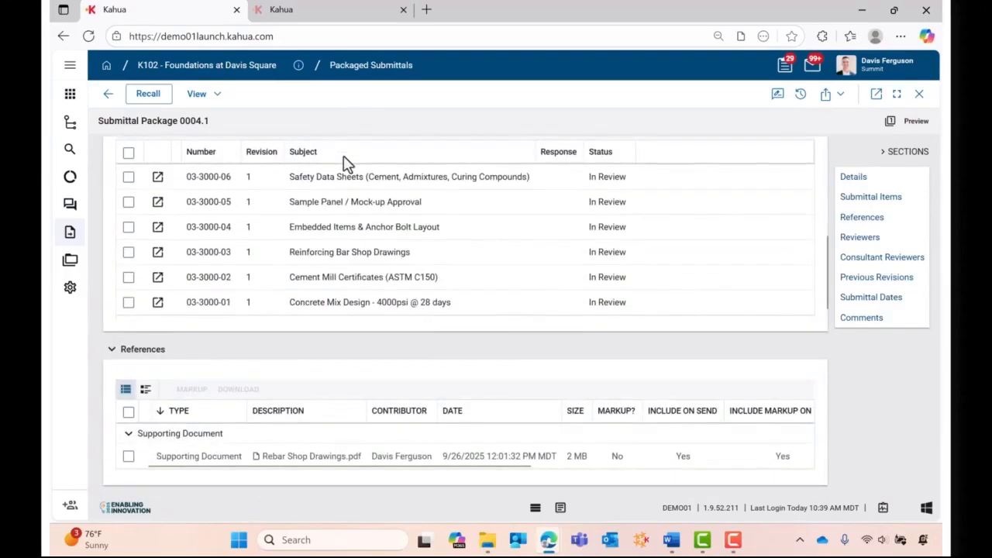
pyautogui.click(329, 316)
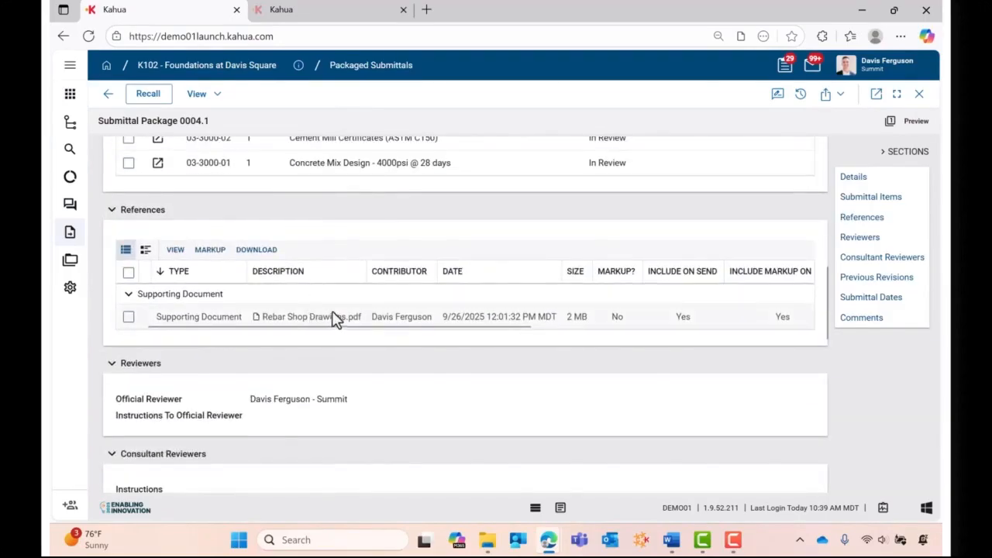
pyautogui.click(217, 254)
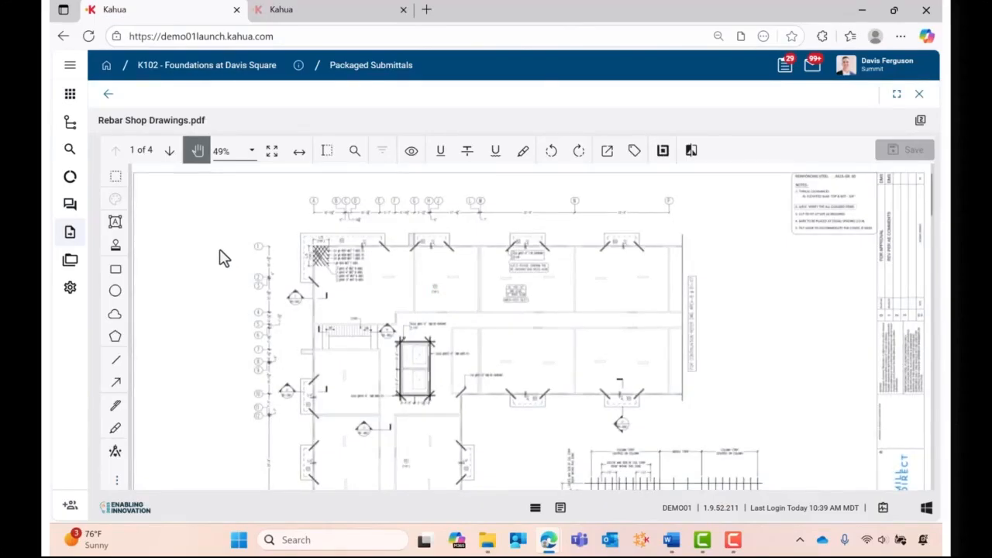
# Step: Place the Simple Approved Stamp on page 1 of the rebar drawing, enlarge it slightly and position it in the blank area beside the plan
pyautogui.click(116, 246)
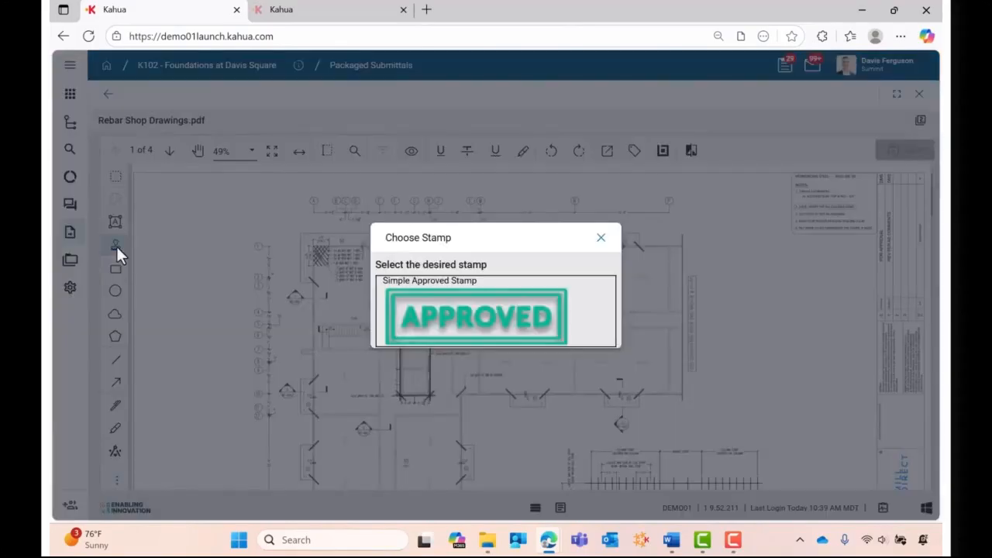
pyautogui.click(460, 314)
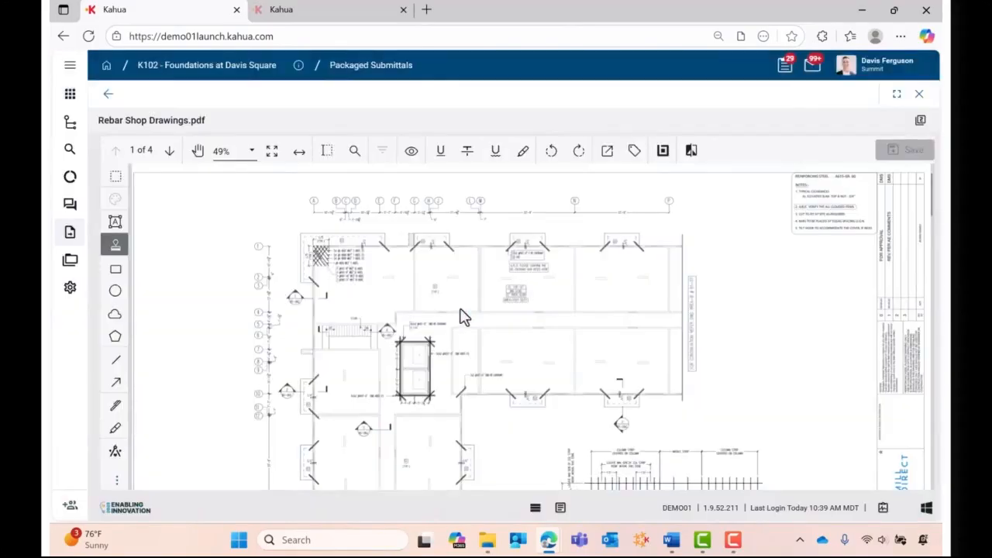
pyautogui.click(238, 267)
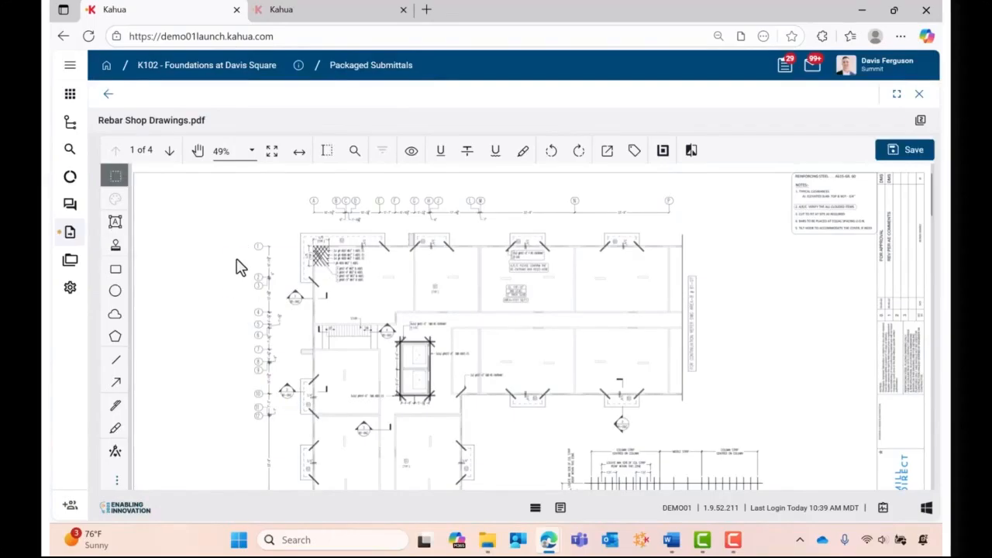
pyautogui.moveTo(298, 285)
pyautogui.mouseDown()
pyautogui.moveTo(401, 275)
pyautogui.moveTo(693, 310)
pyautogui.moveTo(770, 268)
pyautogui.moveTo(775, 281)
pyautogui.mouseUp()
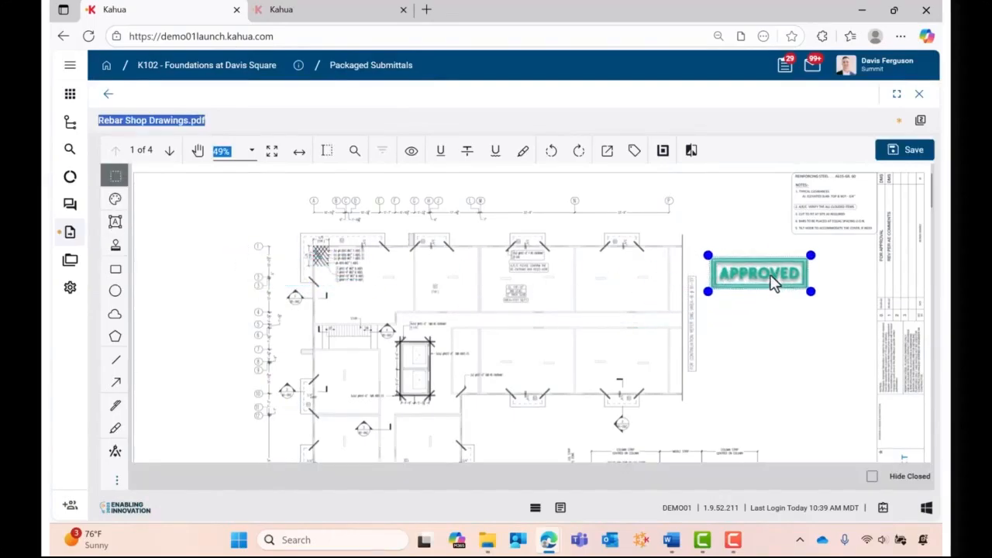
pyautogui.moveTo(814, 248)
pyautogui.mouseDown()
pyautogui.moveTo(836, 238)
pyautogui.moveTo(797, 256)
pyautogui.moveTo(821, 249)
pyautogui.mouseUp()
pyautogui.moveTo(761, 280); pyautogui.dragTo(785, 341)
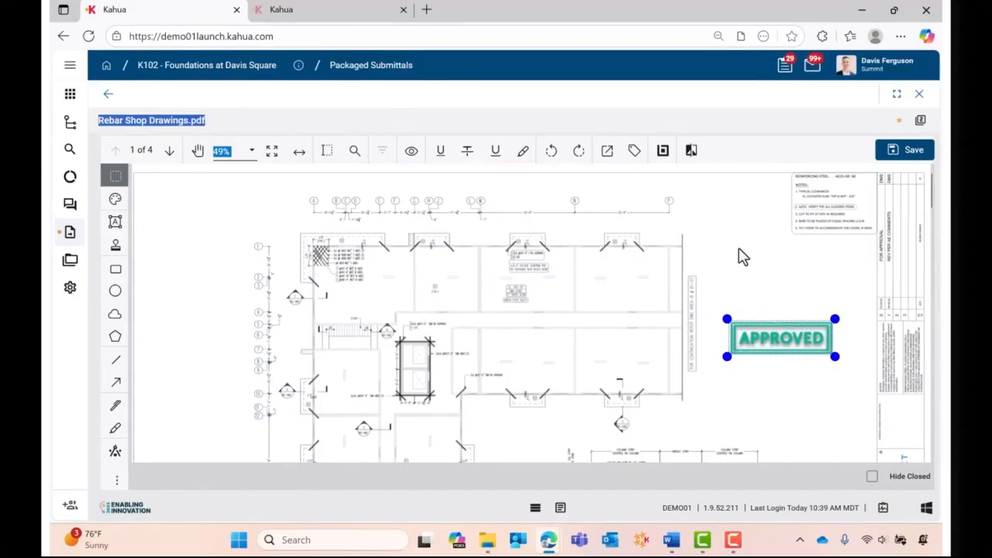
pyautogui.click(740, 256)
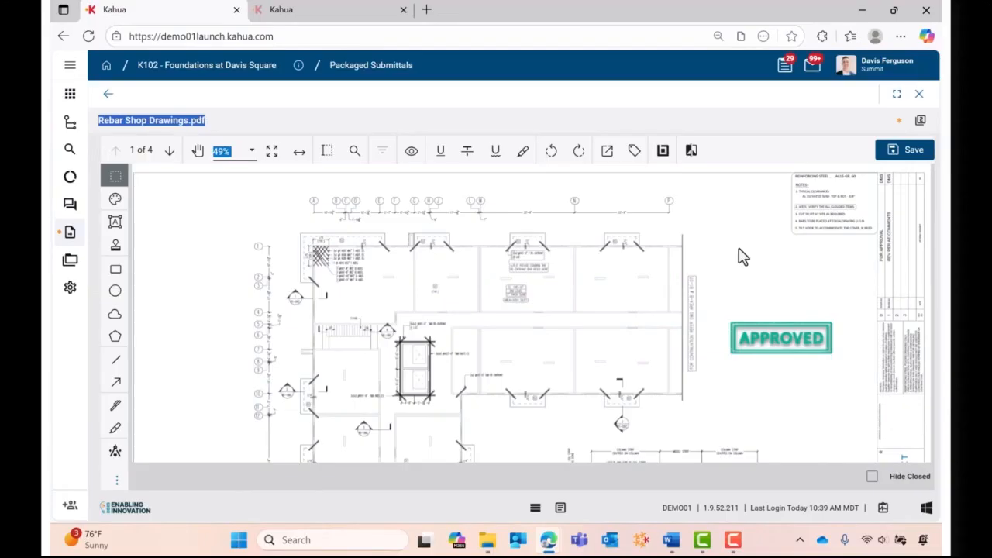
# Step: Add a markup stamp in the project configuration, named DiwD Stamp, with the stamp type Dynamic
pyautogui.click(77, 287)
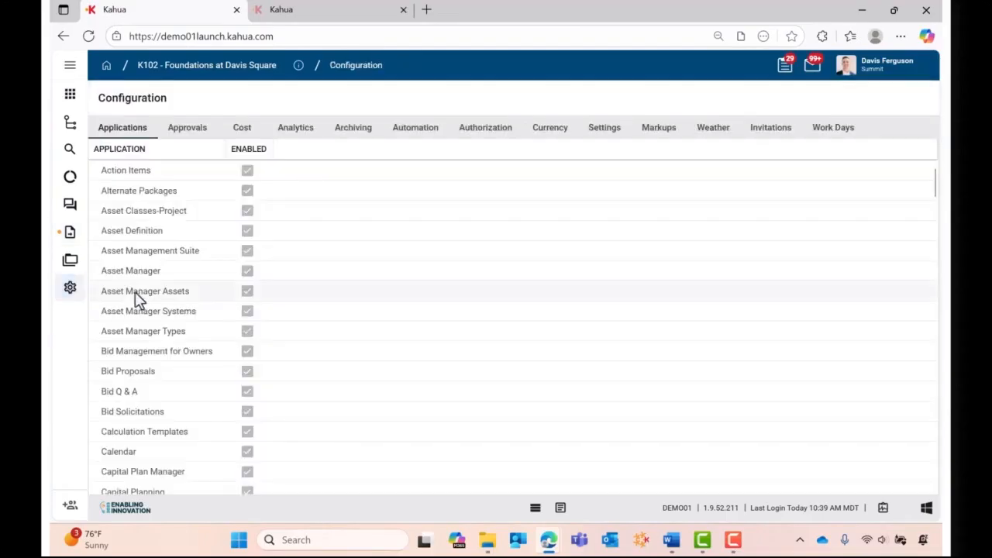
pyautogui.click(670, 134)
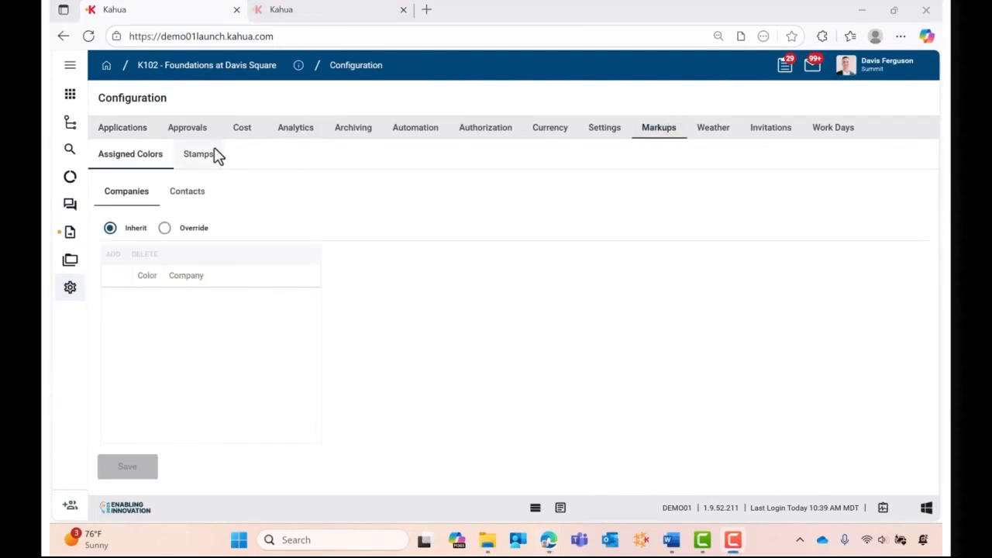
pyautogui.click(207, 157)
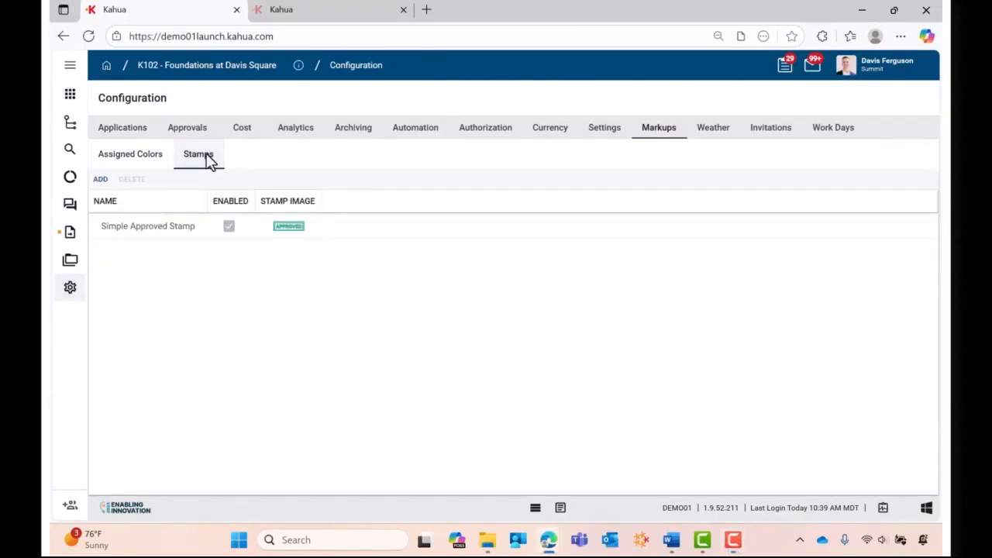
pyautogui.click(108, 178)
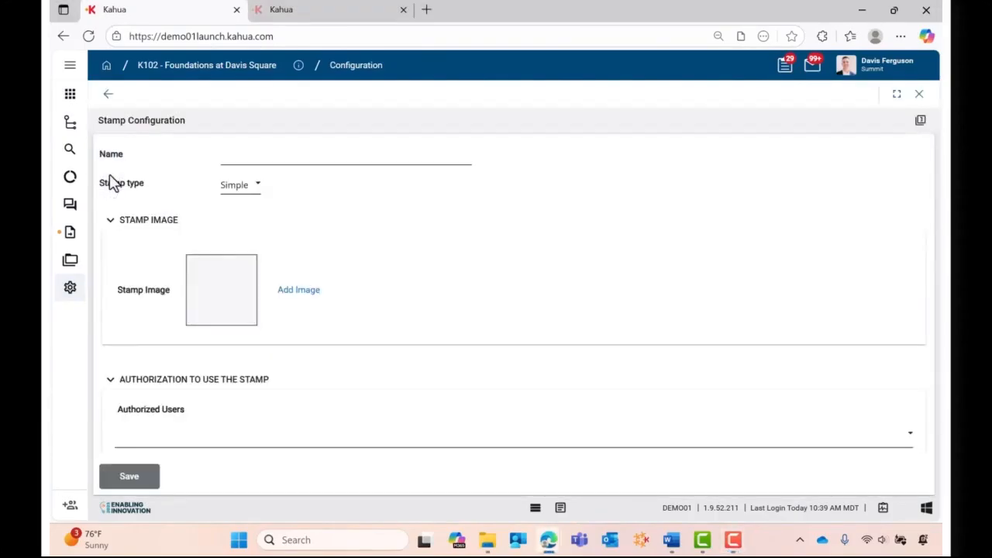
pyautogui.click(259, 159)
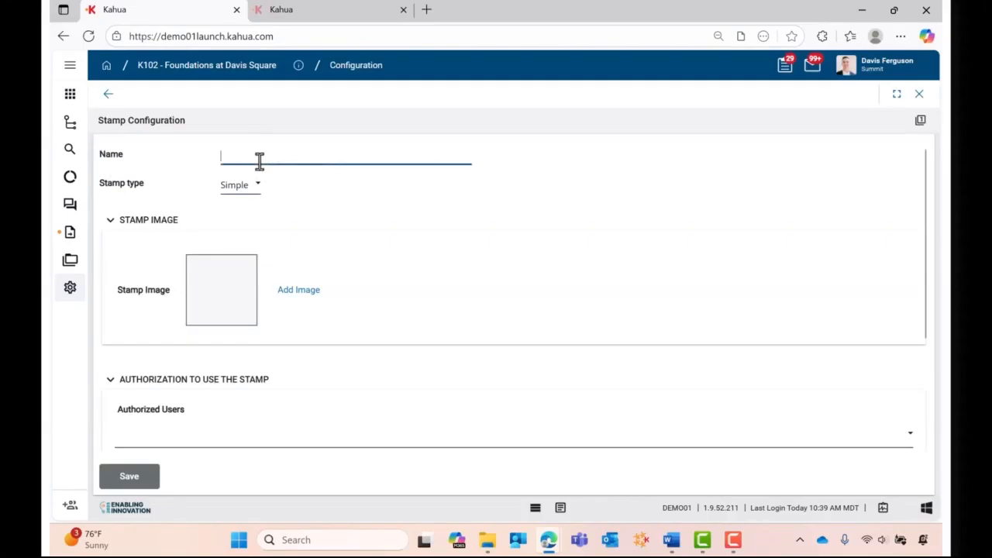
pyautogui.write('DivD Stamp')
pyautogui.click(253, 192)
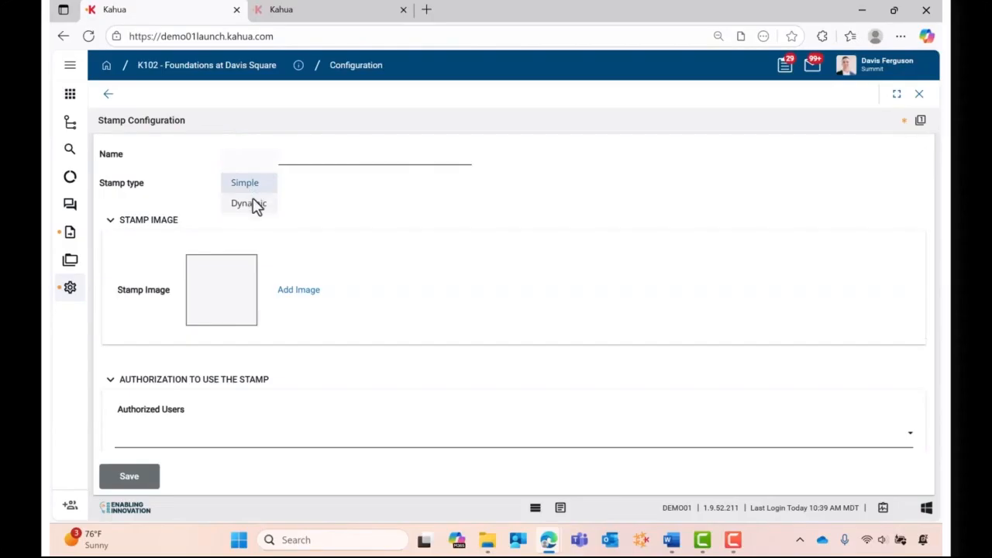
pyautogui.click(254, 203)
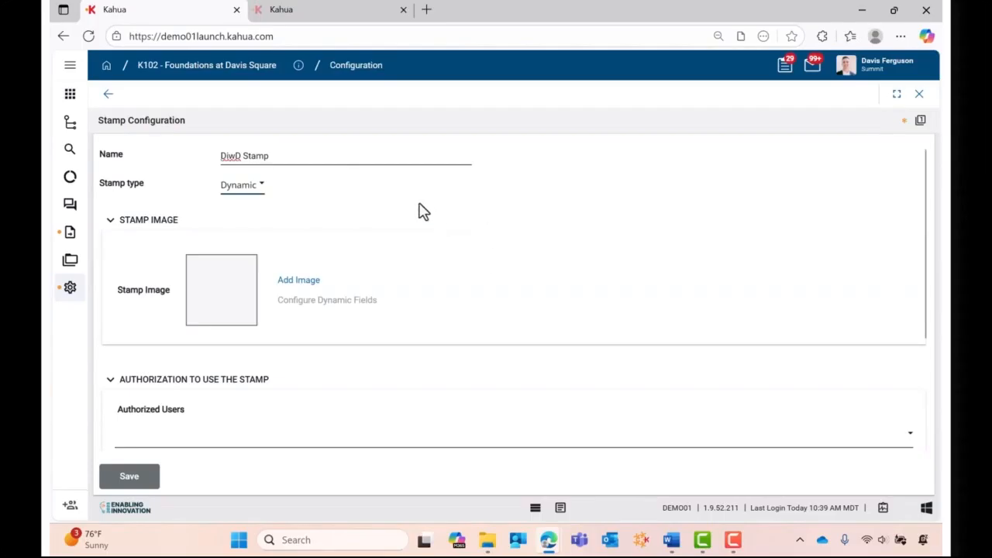
# Step: Upload Submittal Stamp.JPG as the stamp image
pyautogui.scroll(-2, 403, 203)
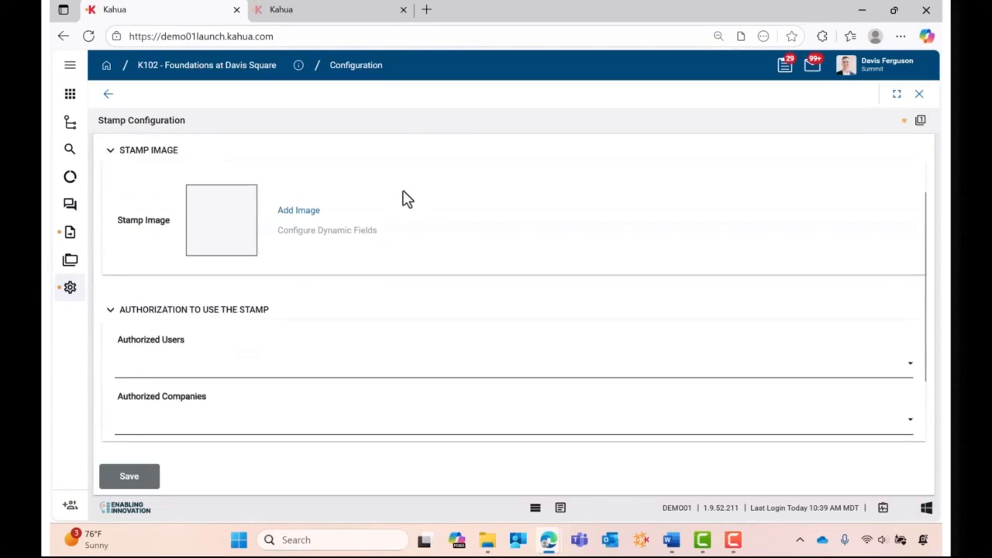
pyautogui.click(304, 214)
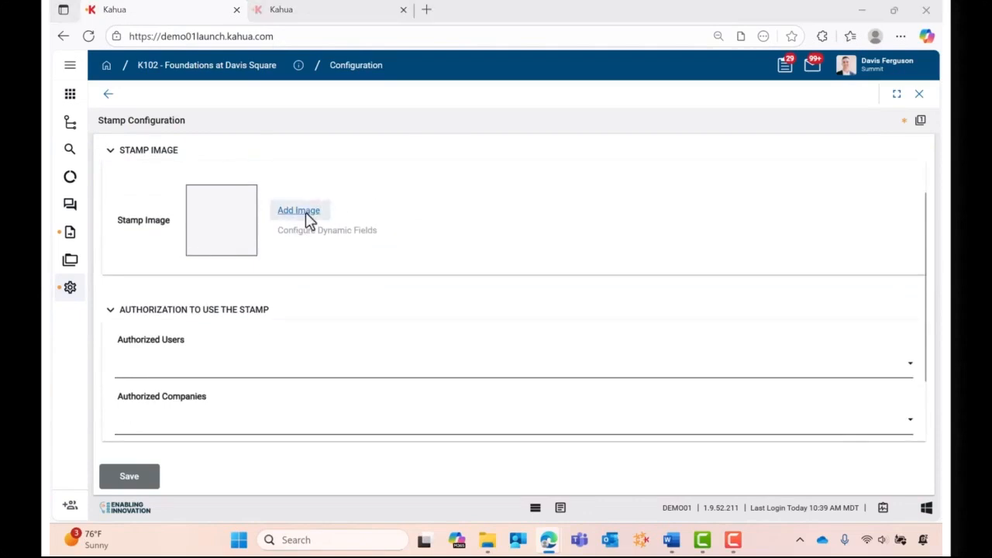
pyautogui.doubleClick(245, 200)
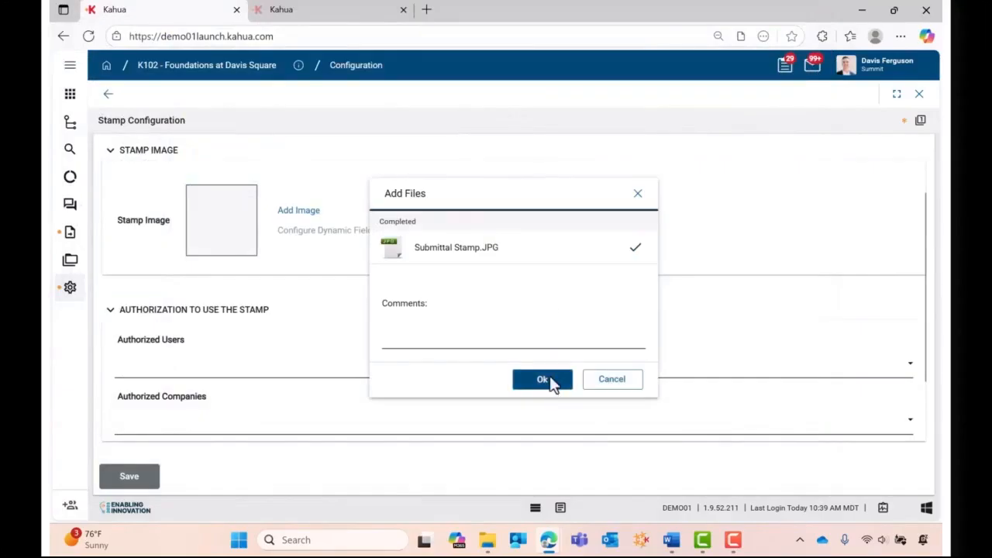
pyautogui.click(543, 380)
pyautogui.scroll(2, 566, 258)
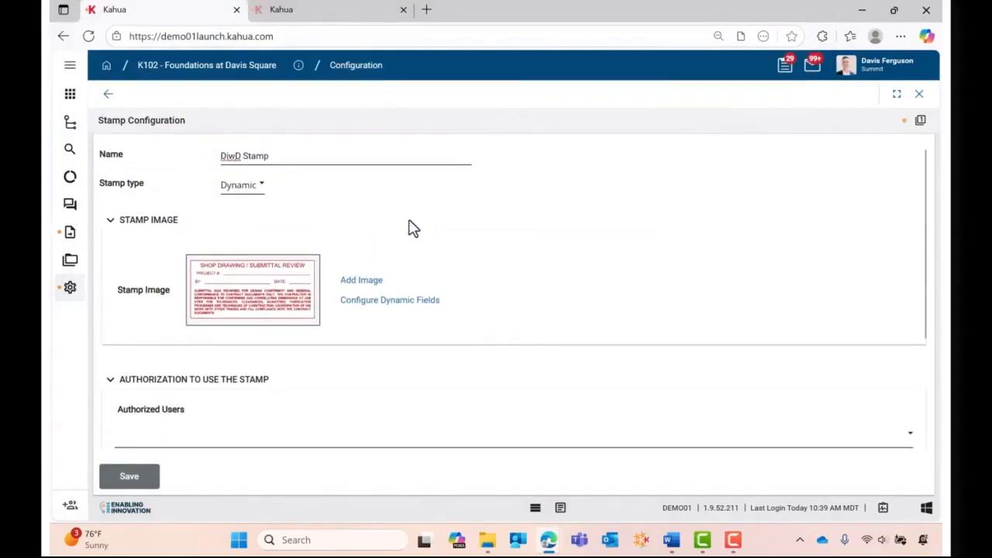
# Step: Configure the stamp's dynamic fields by adding a Project Number field drawn over the full PROJECT # line
pyautogui.click(408, 310)
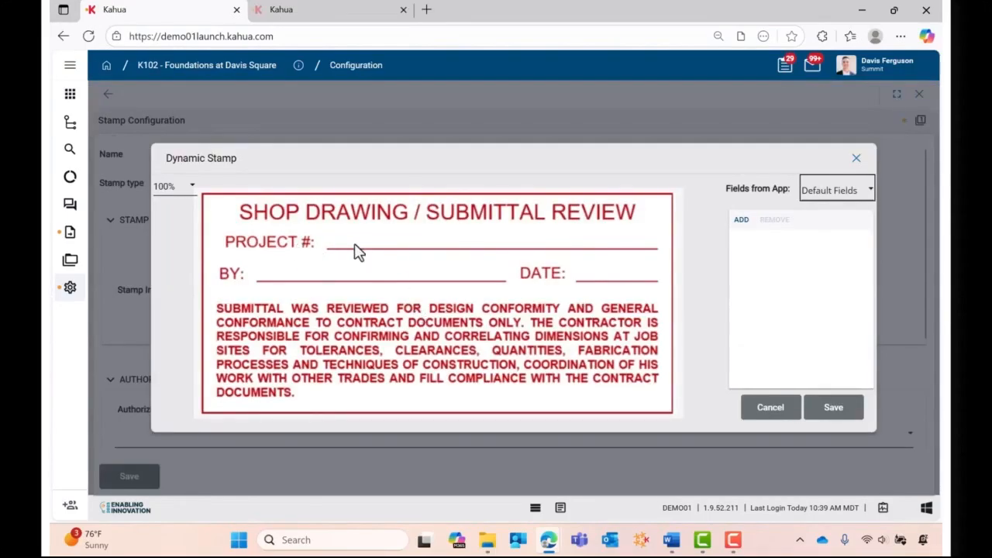
pyautogui.click(742, 223)
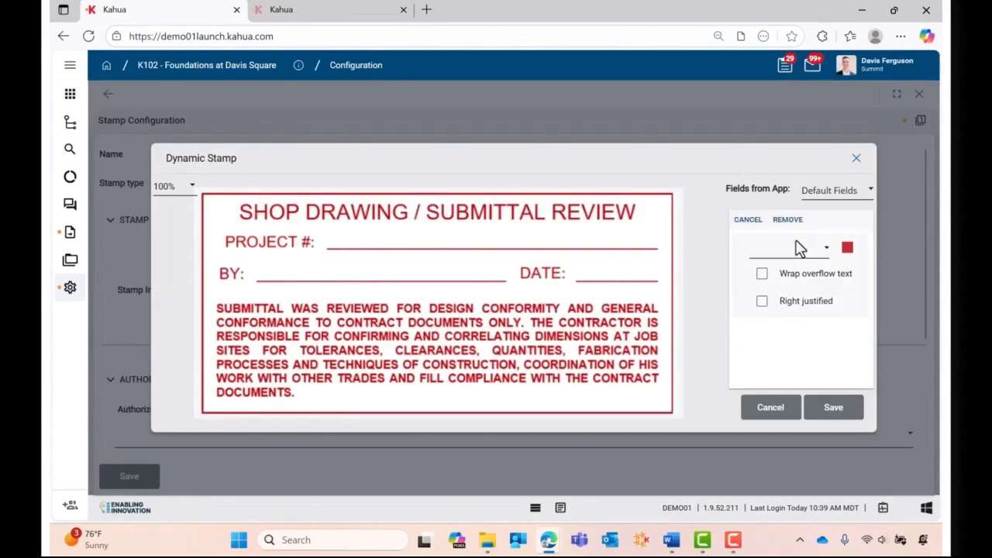
pyautogui.click(800, 248)
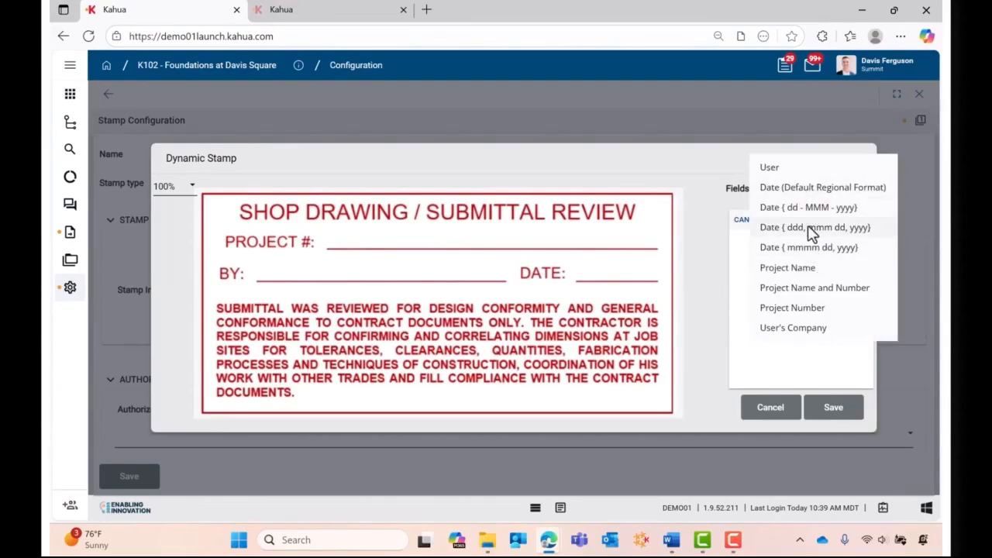
pyautogui.click(806, 307)
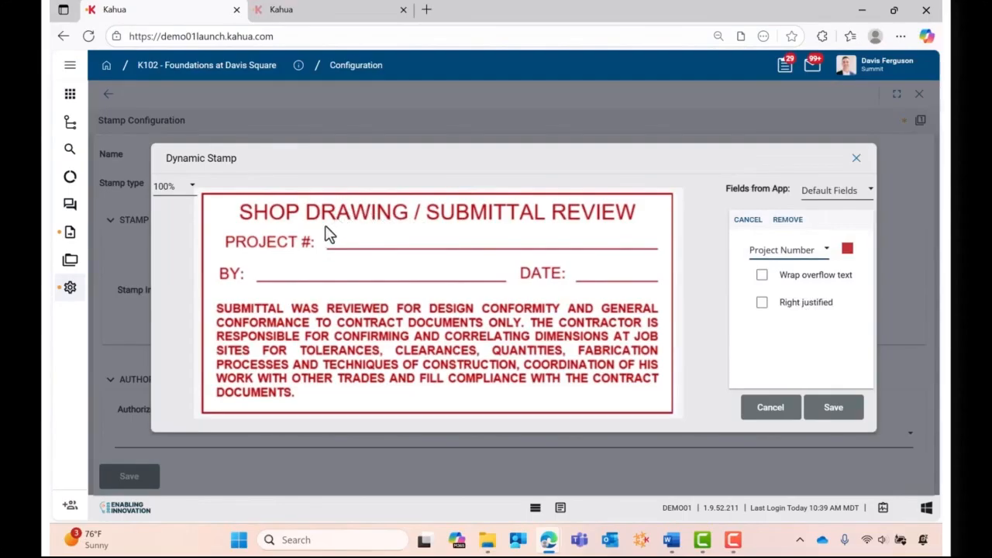
pyautogui.moveTo(327, 231); pyautogui.dragTo(660, 257)
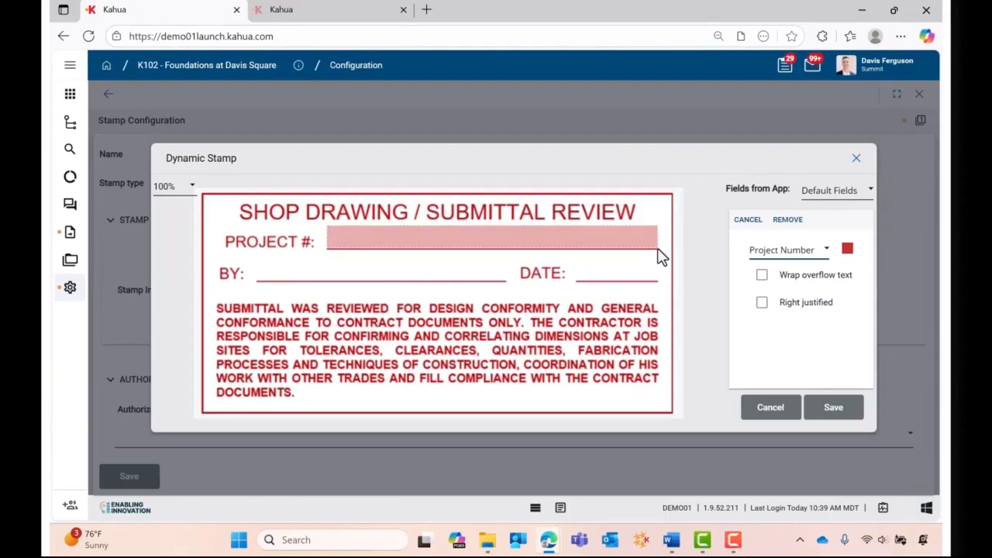
# Step: Add a User dynamic field and draw its area over the BY line of the stamp
pyautogui.click(749, 221)
pyautogui.click(797, 333)
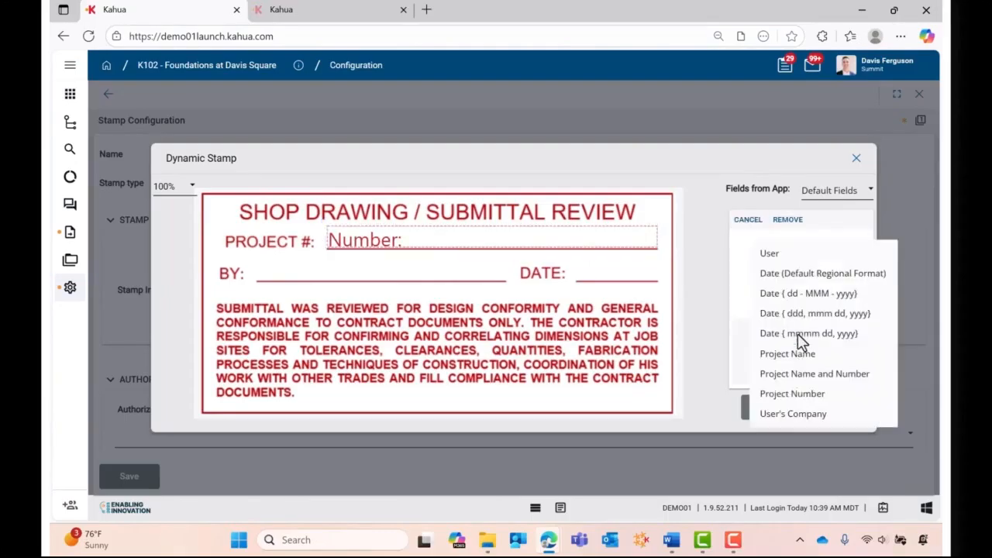
pyautogui.click(785, 251)
pyautogui.moveTo(256, 262); pyautogui.dragTo(451, 285)
# Step: Add a Date { dd - MMM - yyyy} field over the DATE line and save both the dynamic fields and the stamp configuration
pyautogui.click(743, 220)
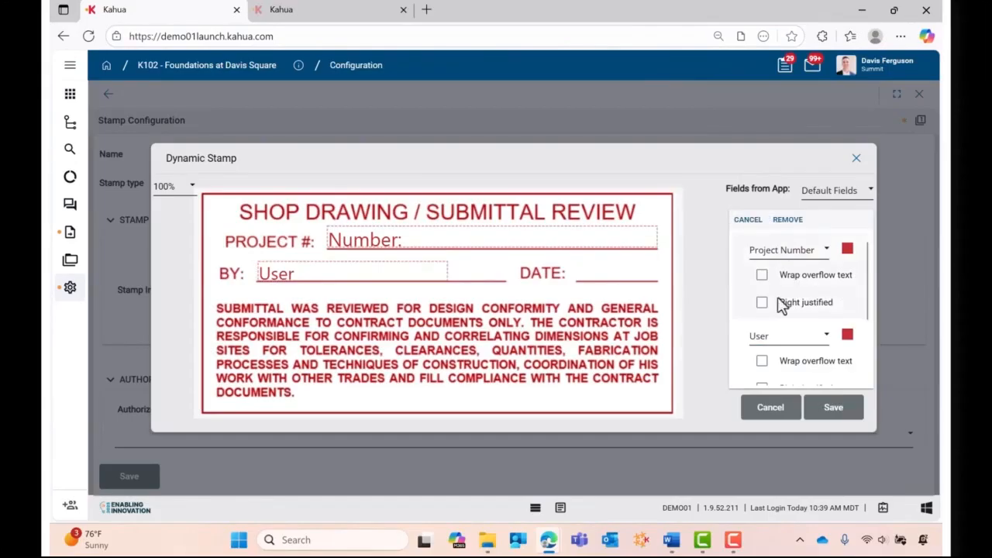
pyautogui.scroll(-2, 783, 307)
pyautogui.click(792, 314)
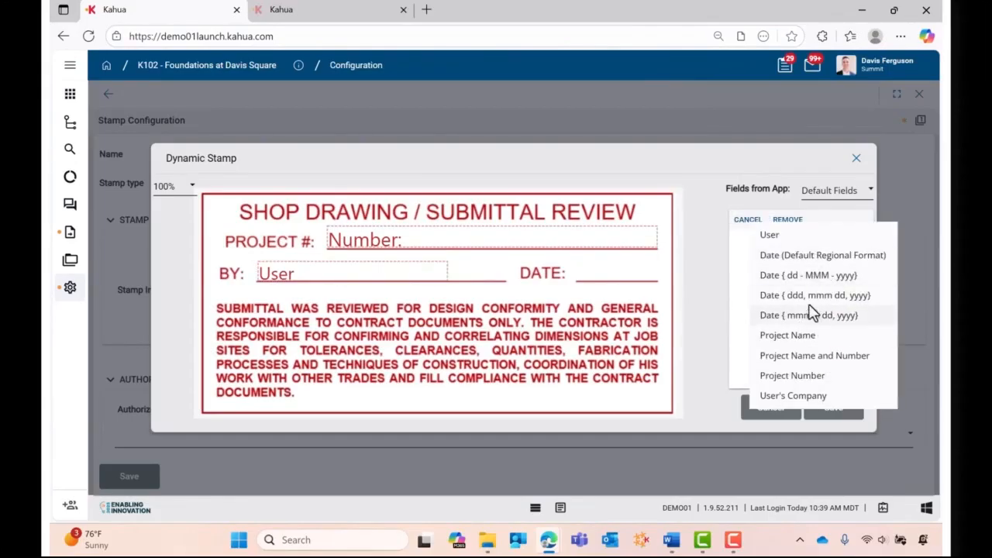
pyautogui.click(807, 274)
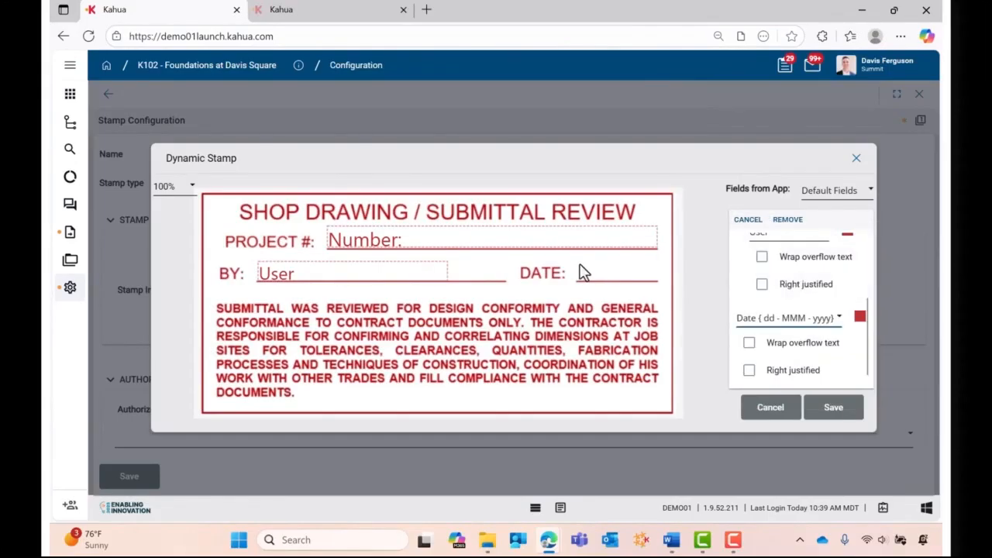
pyautogui.moveTo(576, 266); pyautogui.dragTo(662, 287)
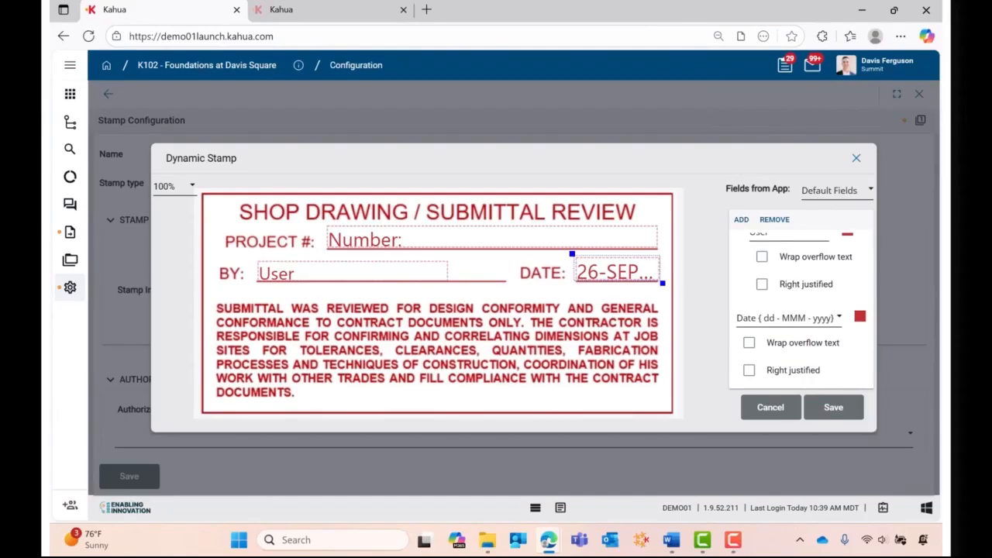
pyautogui.click(845, 412)
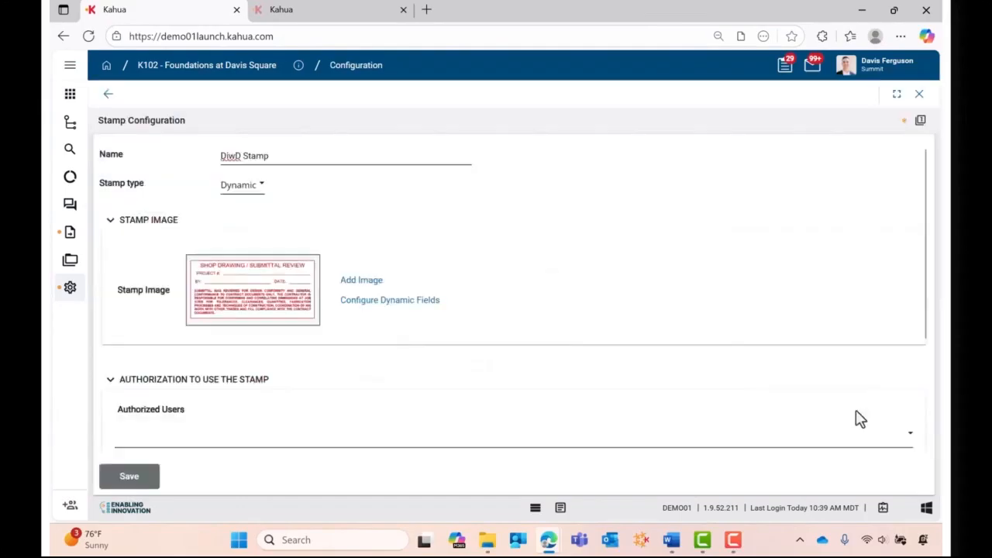
pyautogui.scroll(-3, 566, 297)
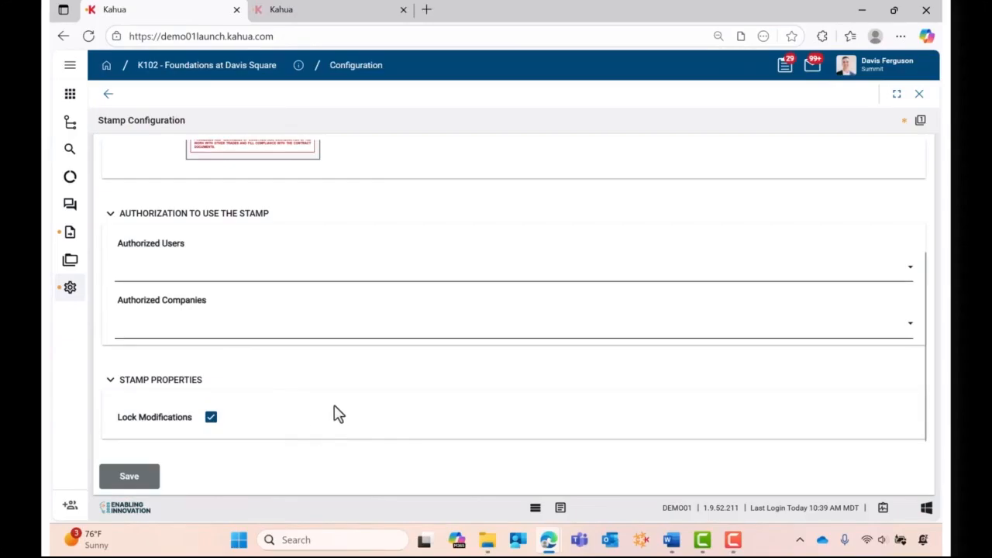
pyautogui.click(152, 480)
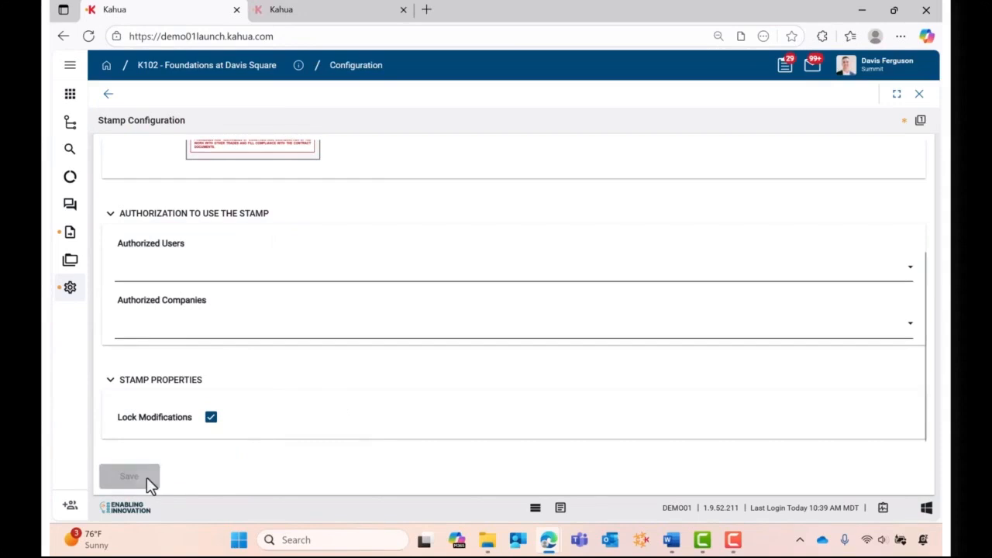
# Step: Return to the Rebar Shop Drawings markup in Packaged Submittals and check which stamps are offered for placement
pyautogui.click(73, 239)
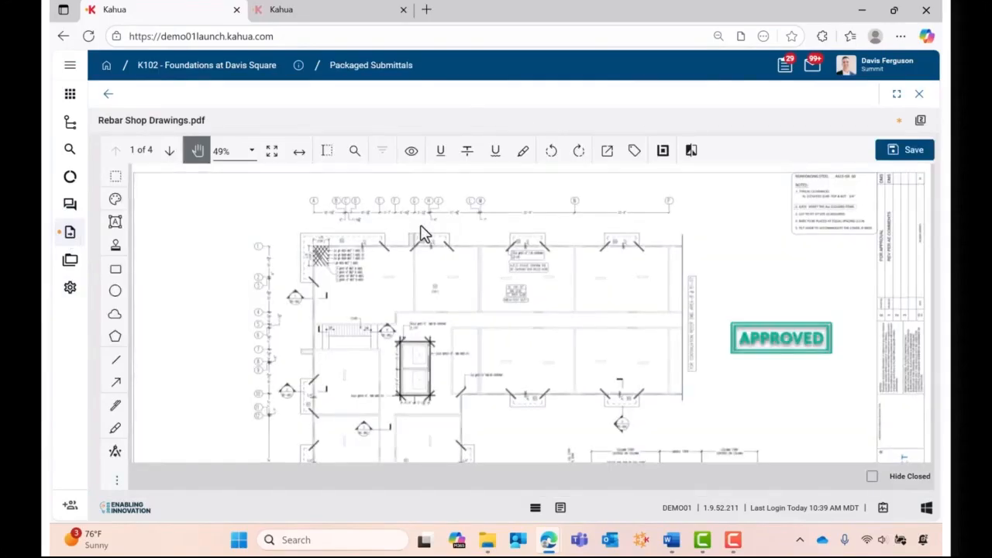
pyautogui.click(115, 247)
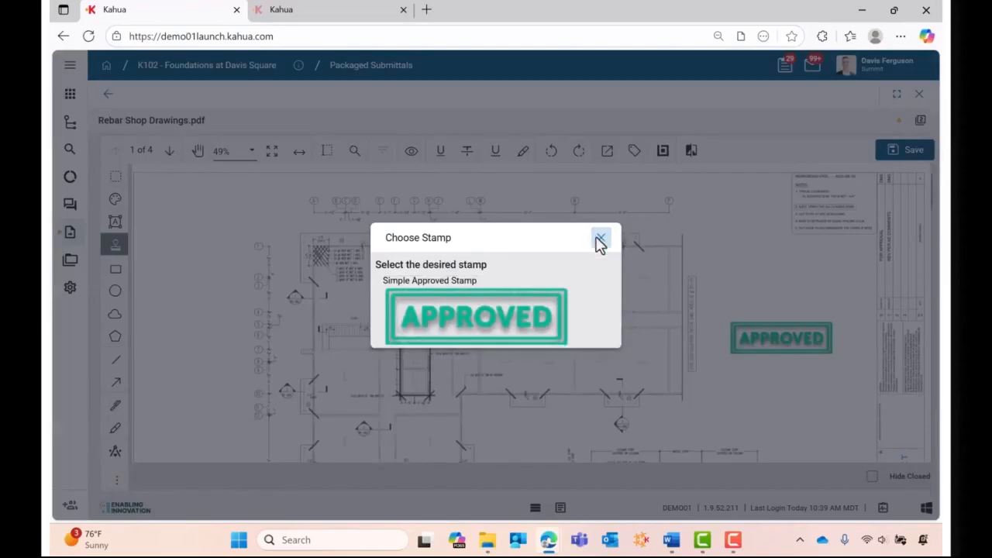
pyautogui.click(600, 238)
# Step: Discard the unsaved markup changes and reopen Rebar Shop Drawings.pdf for markup from the submittal package's references
pyautogui.click(920, 94)
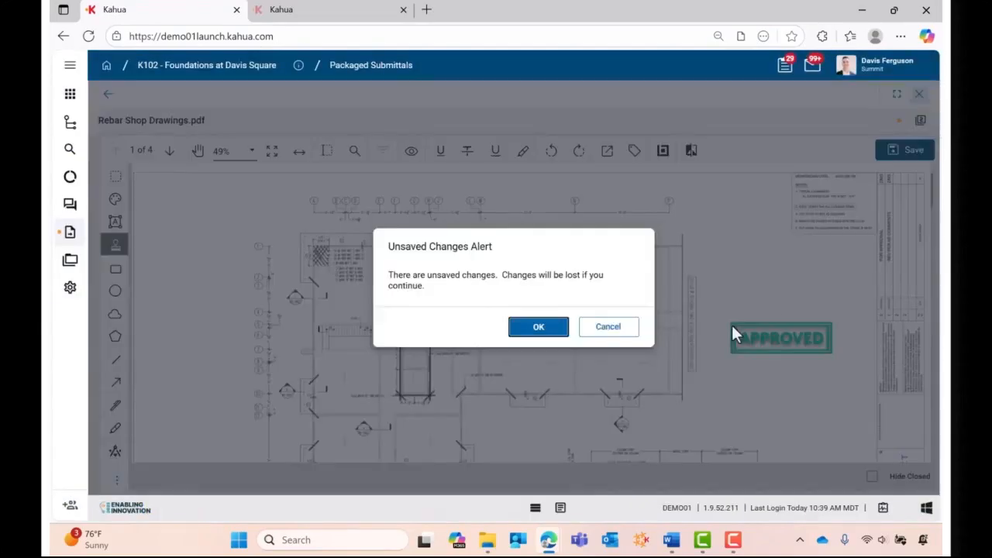
pyautogui.click(558, 333)
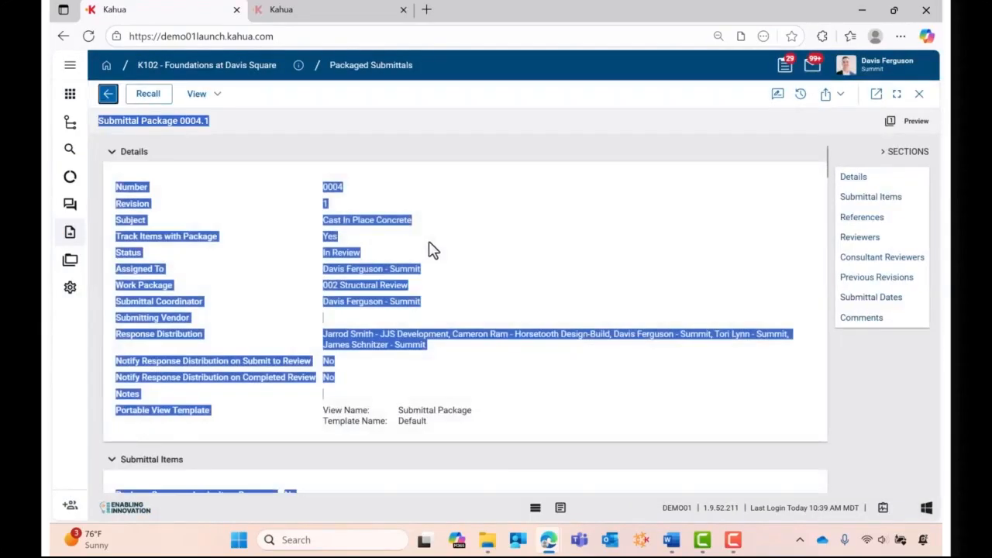
pyautogui.scroll(-4, 432, 252)
pyautogui.scroll(-5, 432, 257)
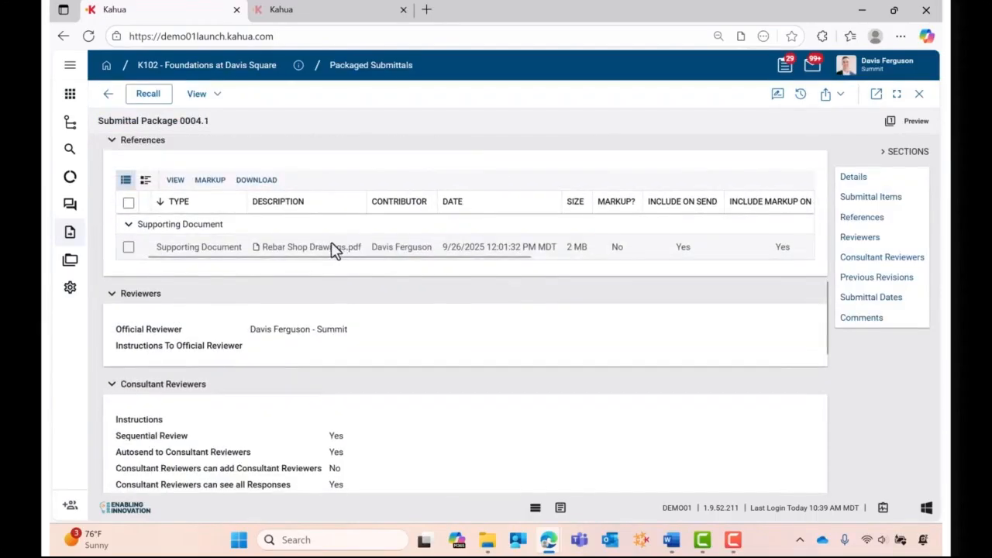
pyautogui.click(210, 181)
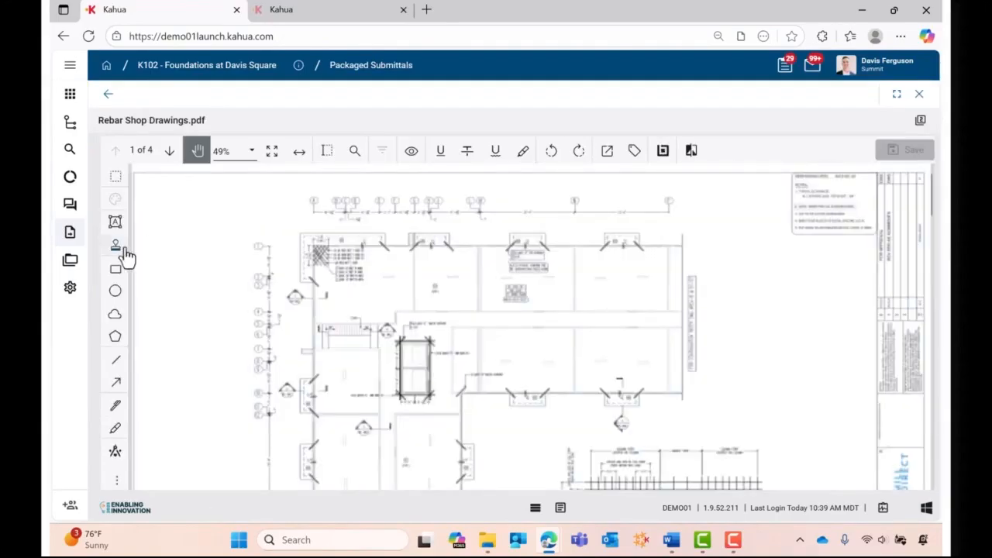
# Step: Place the DiwD Stamp on page 1 of the rebar shop drawings, beside the floor plan
pyautogui.click(116, 245)
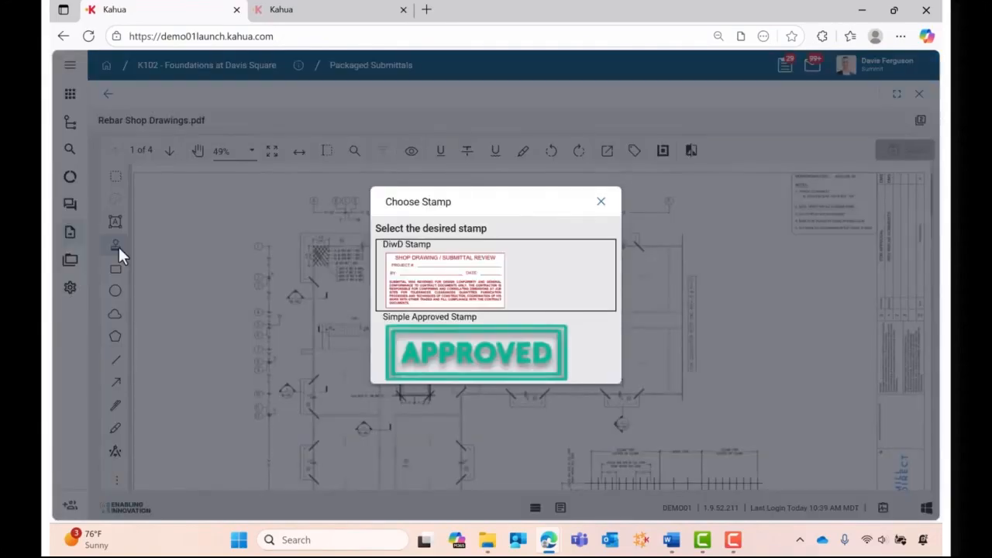
pyautogui.click(485, 281)
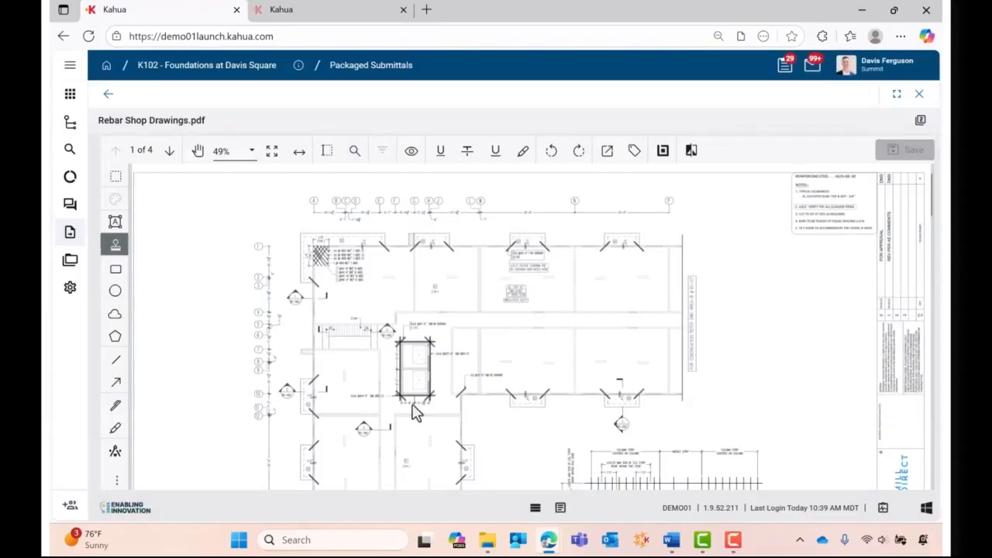
pyautogui.click(749, 324)
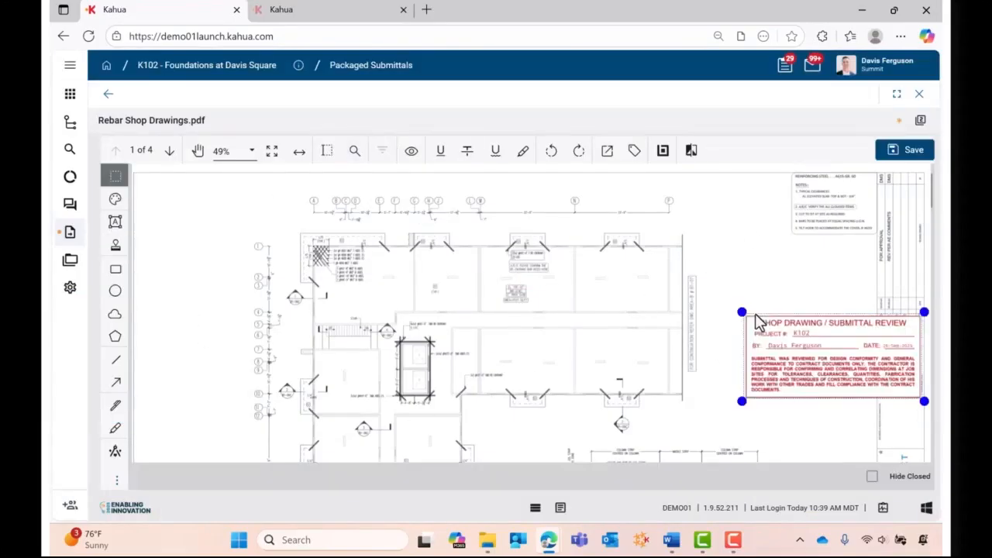
# Step: Shrink the placed review stamp and move it into the blank area between the floor plan and the title block
pyautogui.moveTo(839, 359)
pyautogui.mouseDown()
pyautogui.moveTo(794, 353)
pyautogui.moveTo(713, 313)
pyautogui.mouseUp()
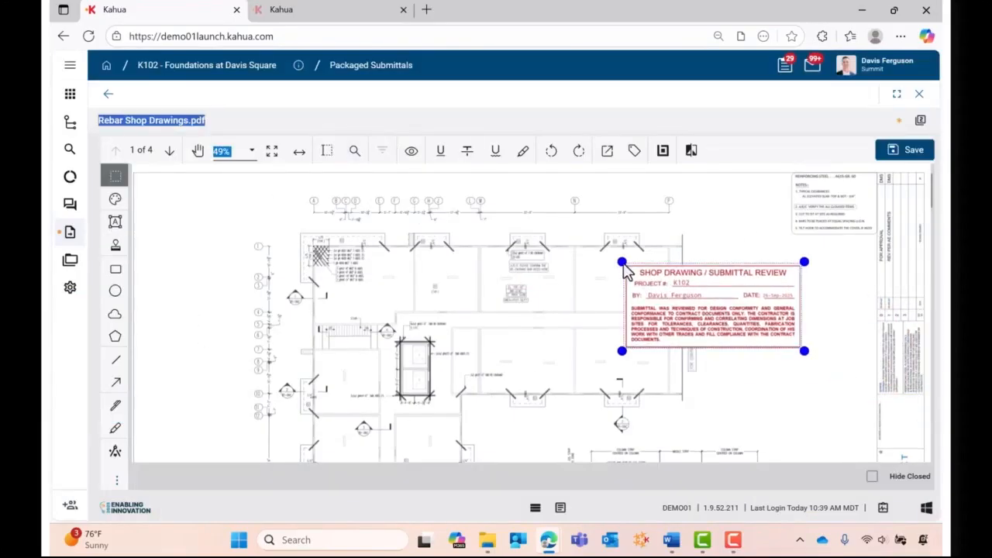
pyautogui.moveTo(622, 261); pyautogui.dragTo(669, 284)
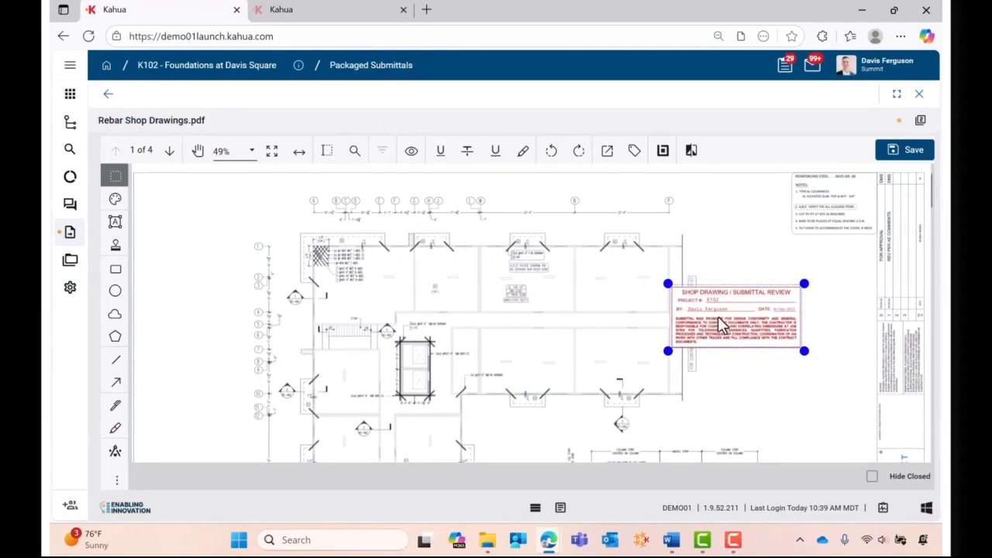
pyautogui.moveTo(718, 317); pyautogui.dragTo(769, 312)
pyautogui.click(801, 370)
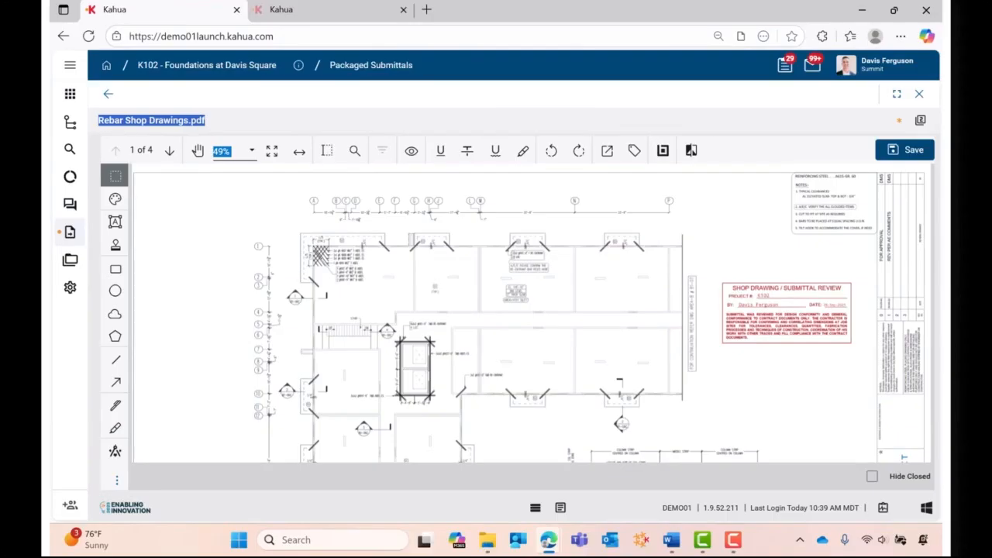
# Step: Return to the project selection home page, view the Help Center support site, and close it again
pyautogui.click(107, 66)
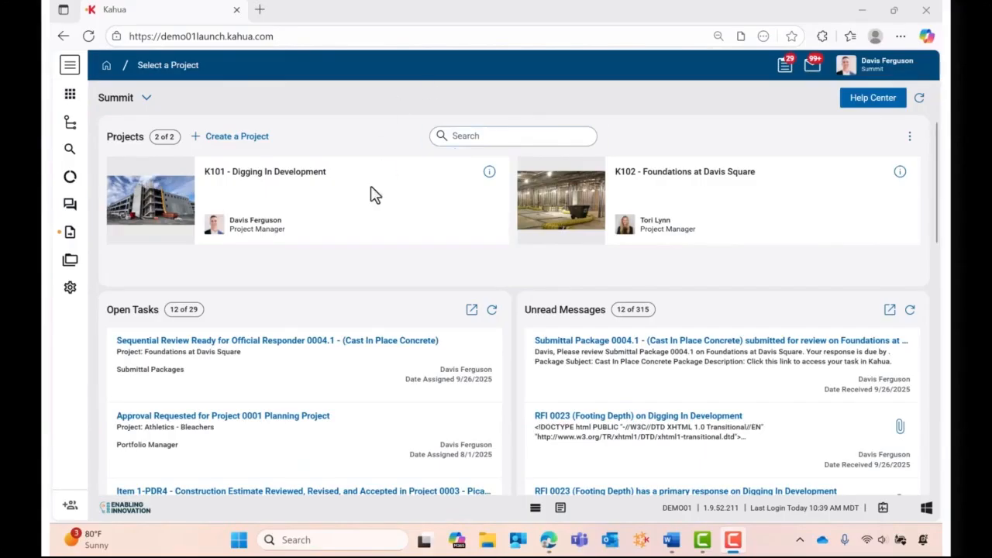
pyautogui.click(869, 101)
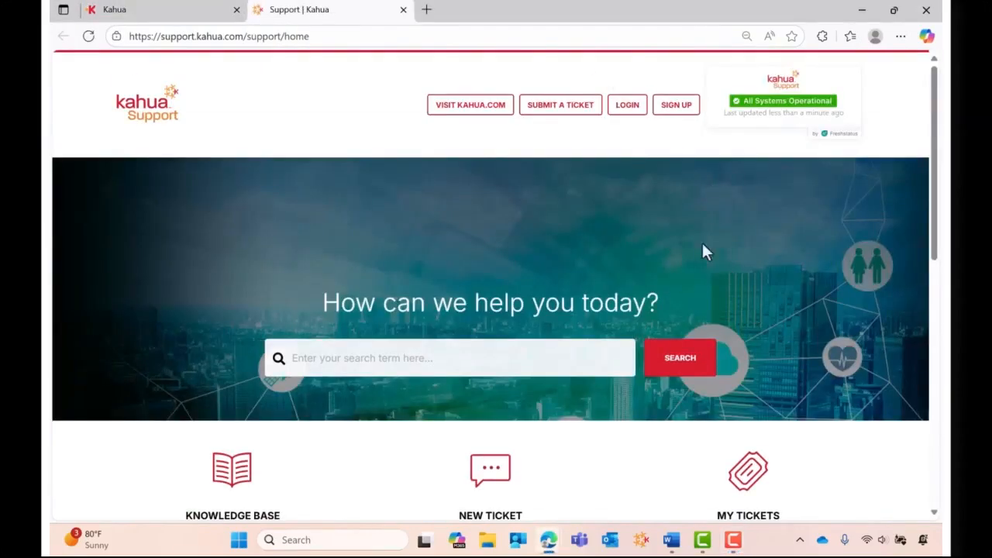
pyautogui.click(403, 10)
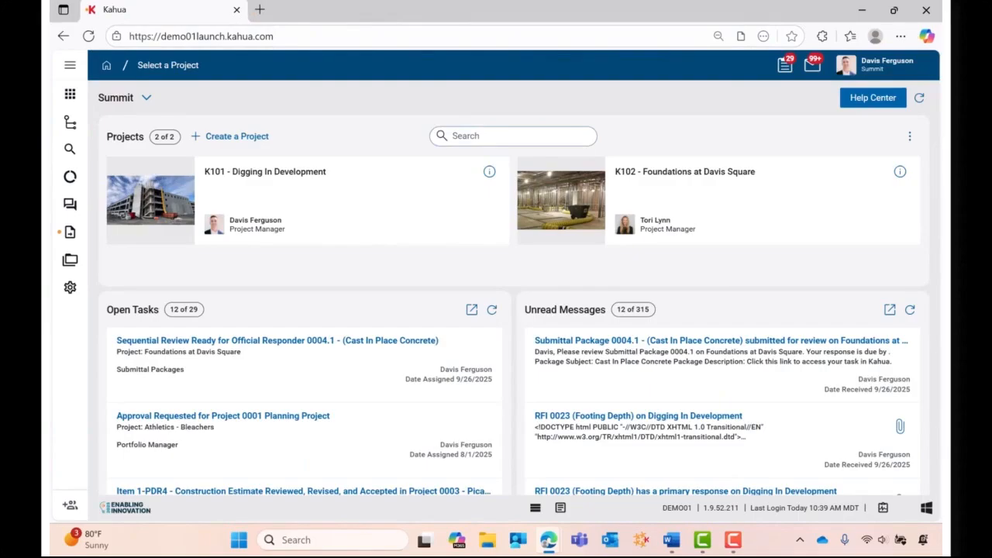
# Step: Open the Detailed RFI Report from the K102 construction Official RFIs reports and check its download options
pyautogui.click(70, 205)
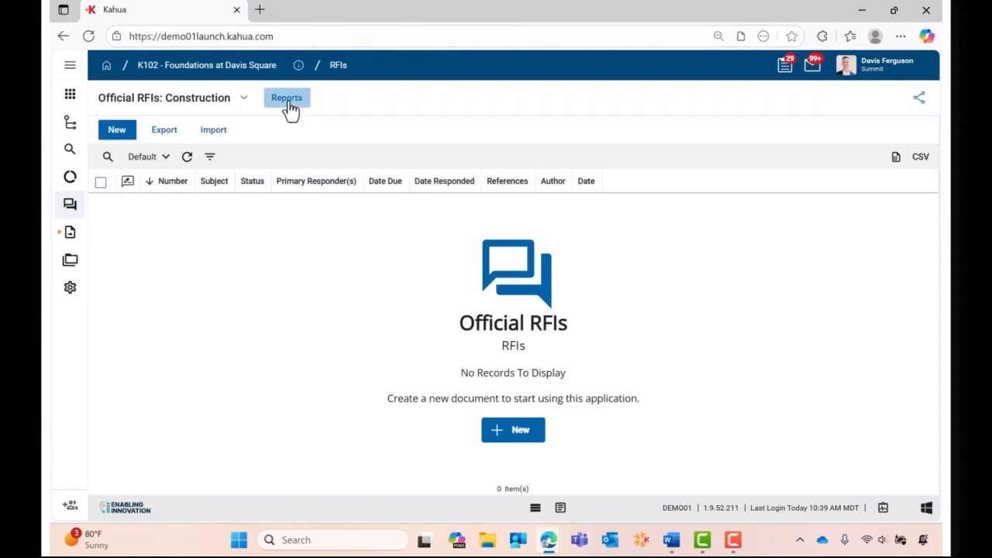
pyautogui.click(287, 98)
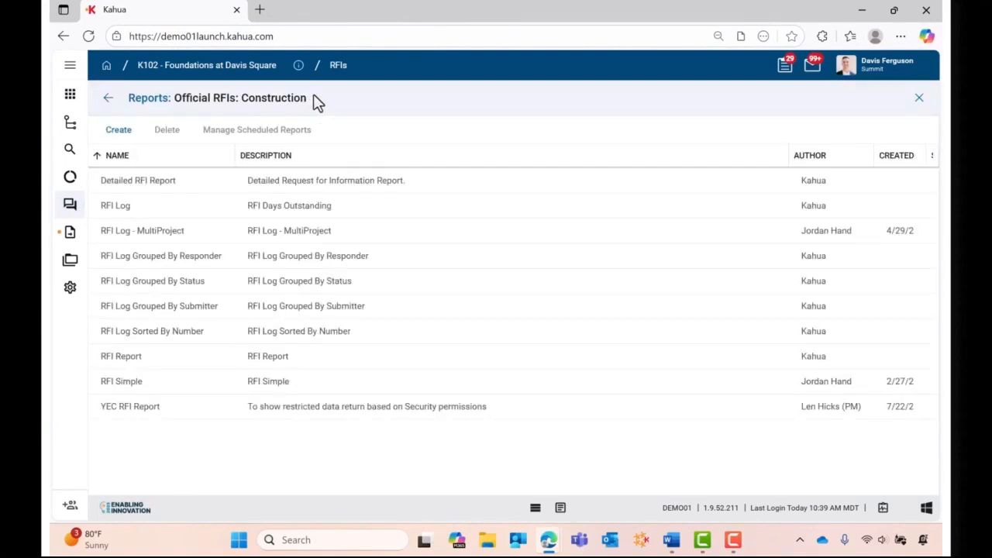
pyautogui.click(314, 184)
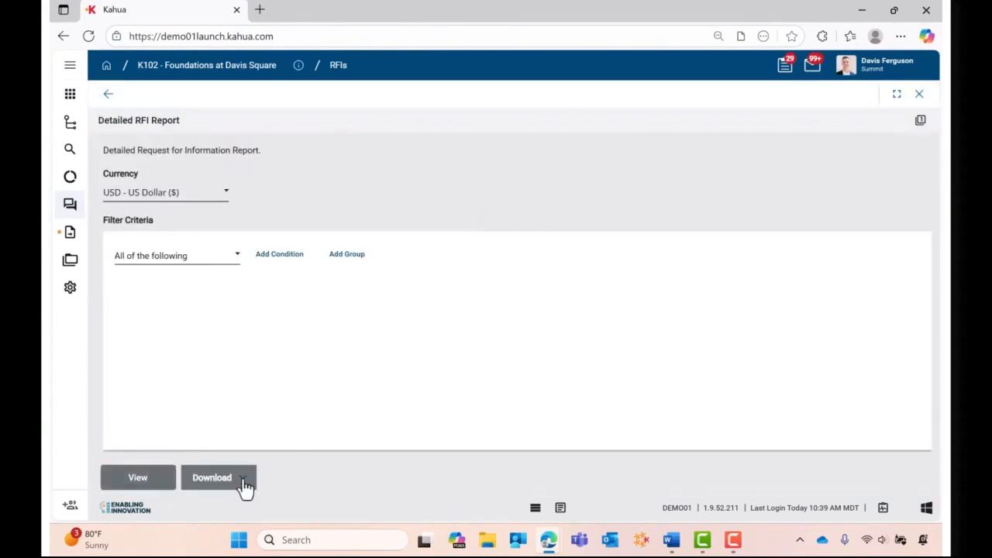
pyautogui.click(244, 479)
# Step: Start a new project snapshot for Foundations at Davis Square and review which apps it can include
pyautogui.click(884, 509)
pyautogui.click(671, 389)
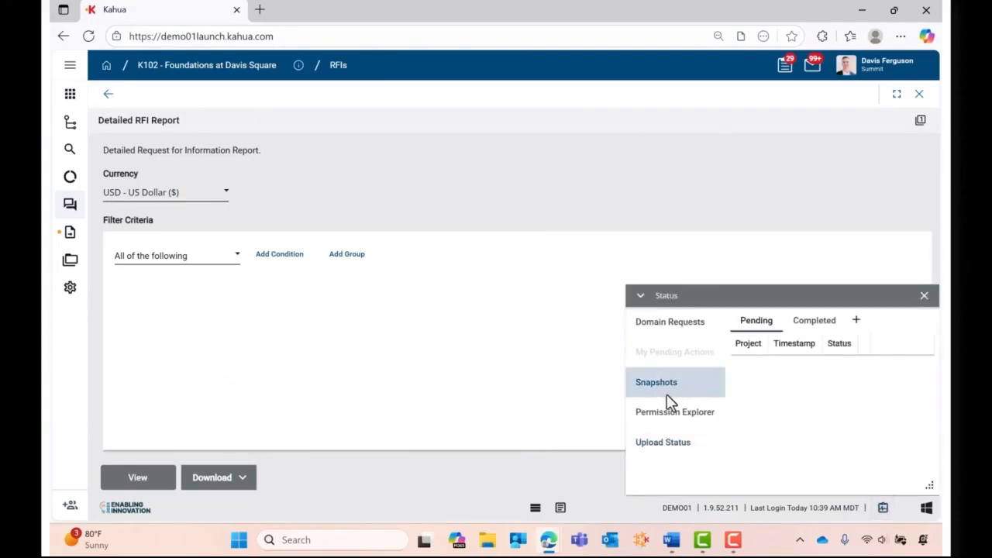
pyautogui.click(857, 321)
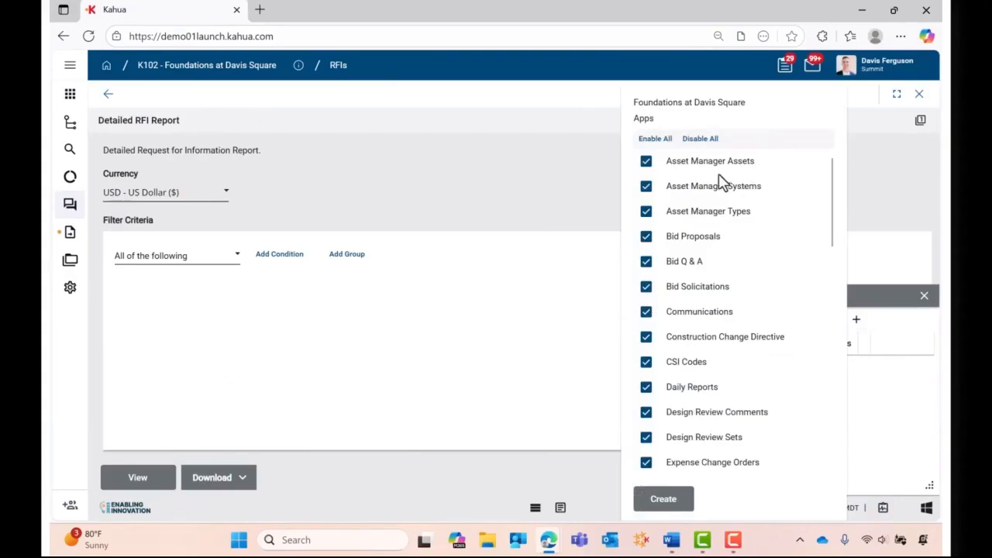
pyautogui.scroll(-3, 729, 361)
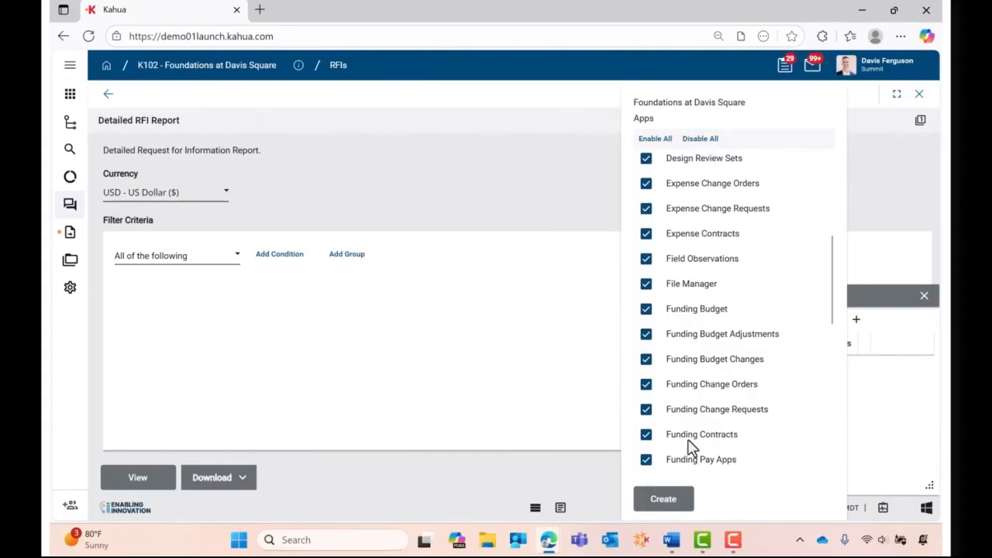
# Step: Switch to File Explorer, examine the RFI files in the exported snapshot's RFIs > Construction folder, and close the window
pyautogui.click(490, 543)
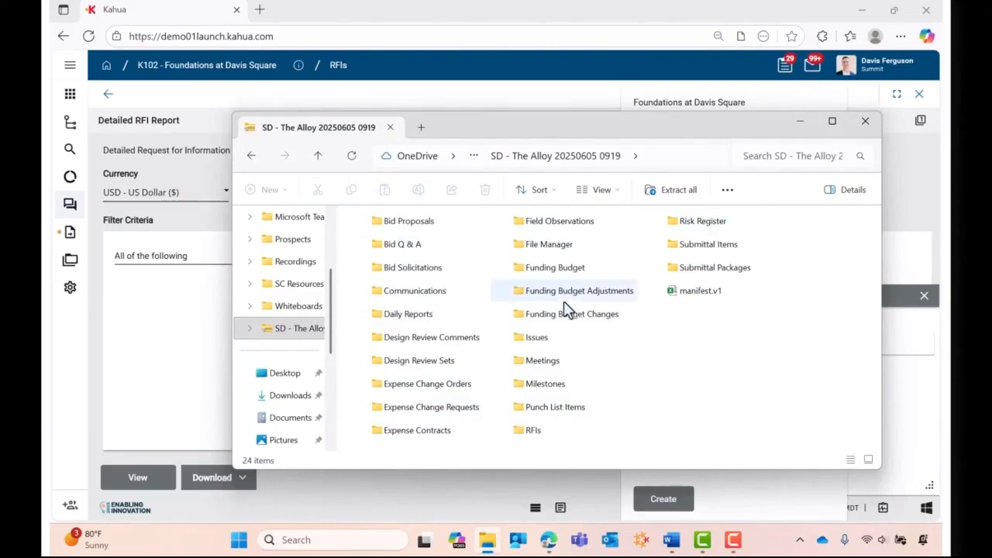
pyautogui.doubleClick(537, 430)
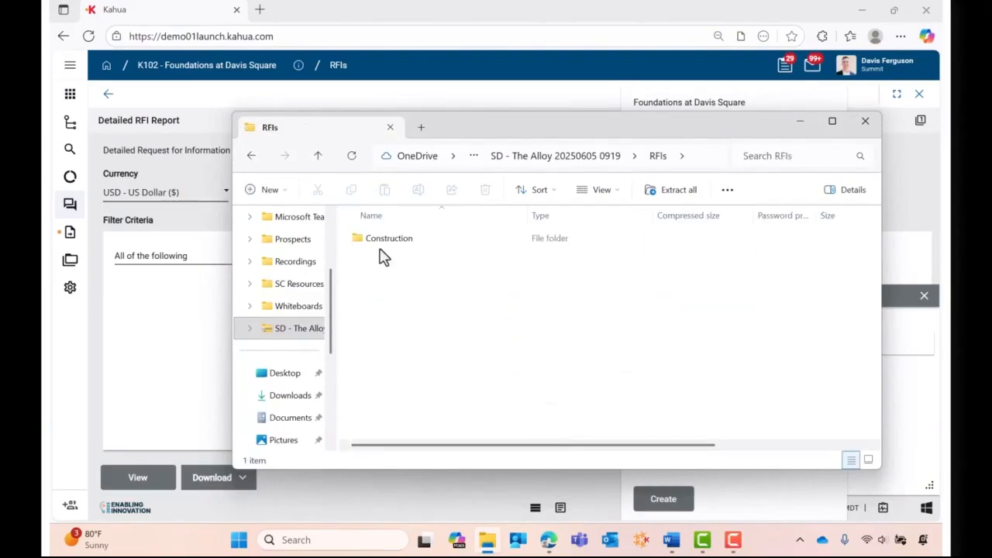
pyautogui.doubleClick(374, 240)
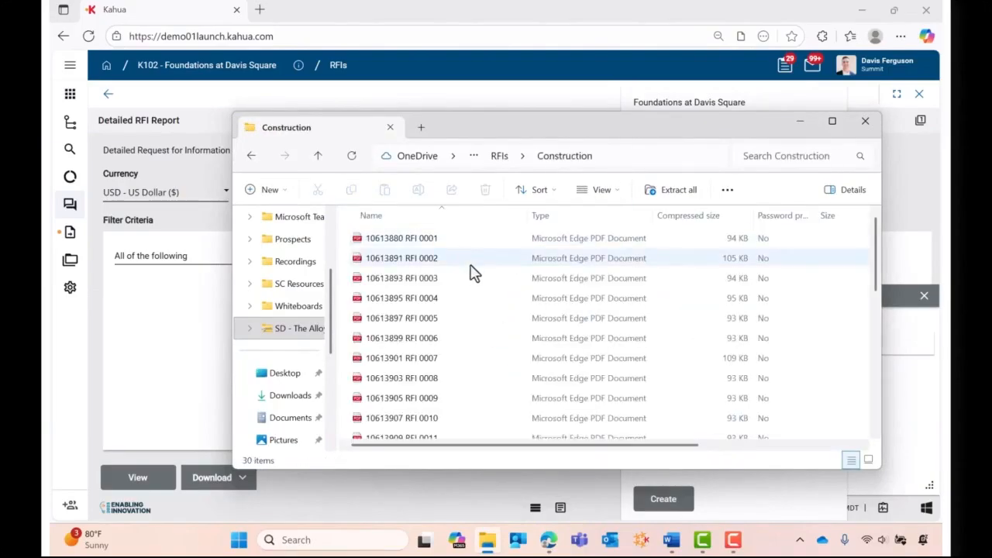
pyautogui.scroll(-5, 475, 273)
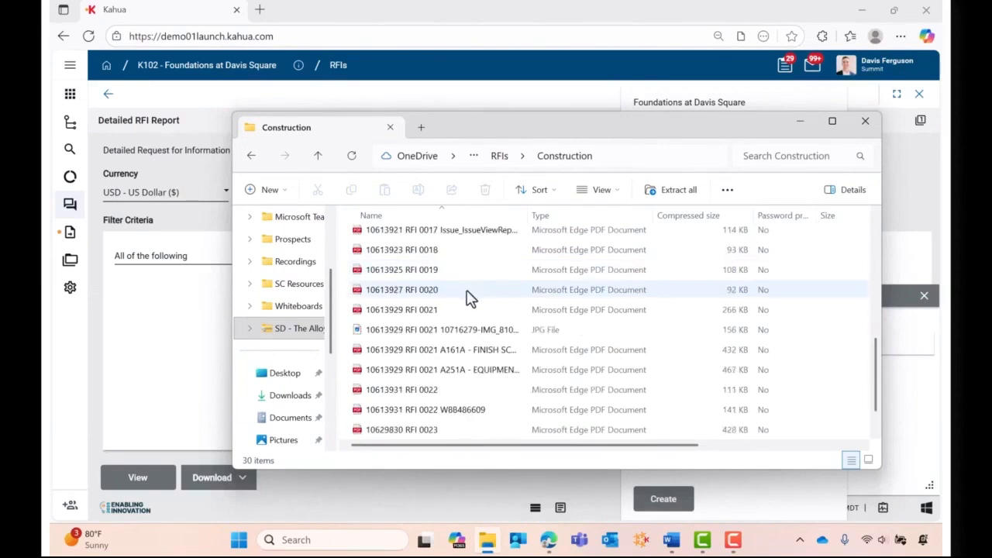
pyautogui.scroll(-1, 468, 292)
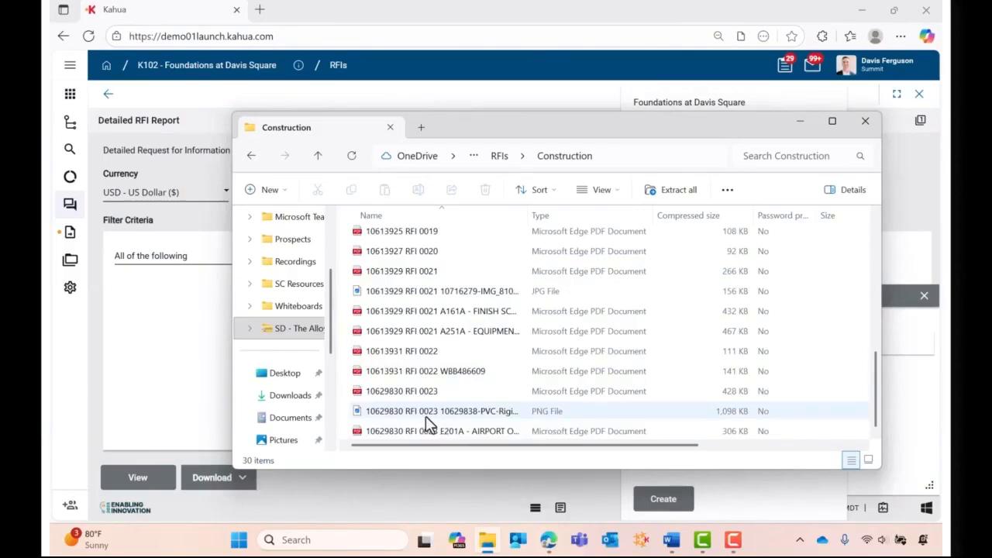
pyautogui.click(865, 122)
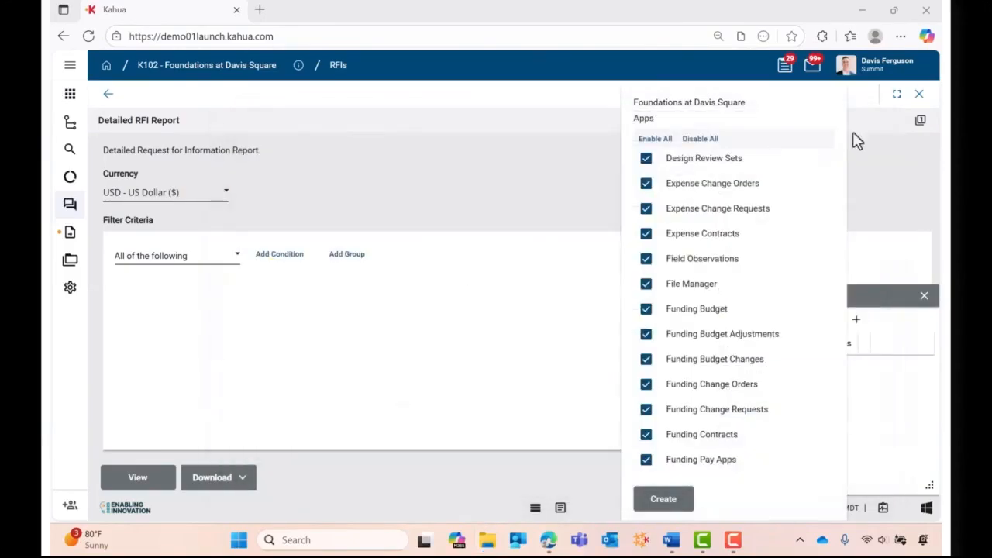